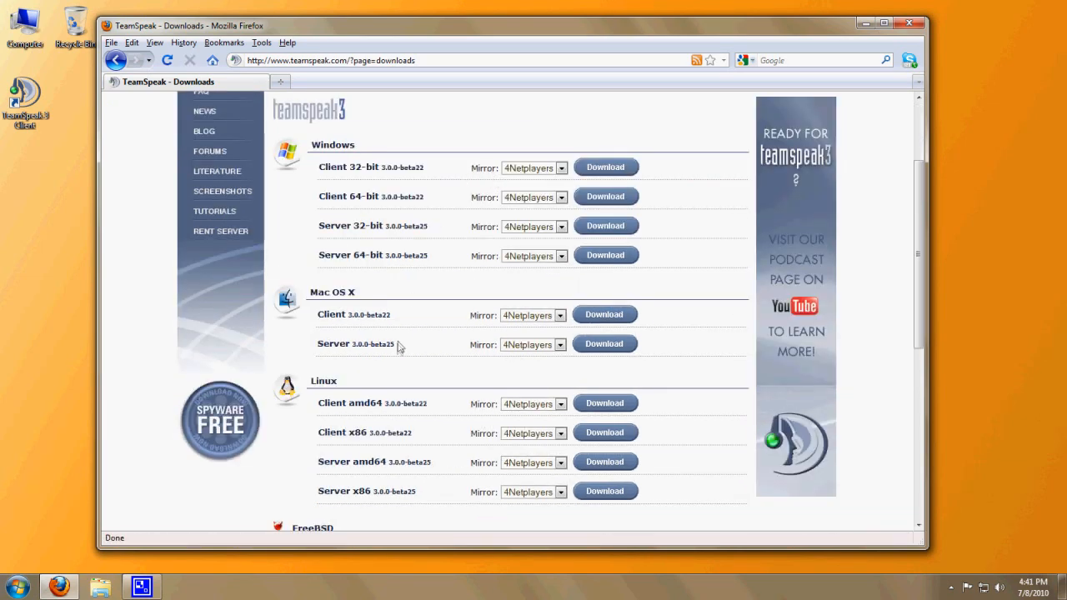
- Review the Windows client and server entries on the TeamSpeak downloads page and close the browser
{"action": "scroll", "coordinate": [397, 345], "scroll_direction": "down", "scroll_amount": 6}
{"action": "scroll", "coordinate": [397, 347], "scroll_direction": "up", "scroll_amount": 7}
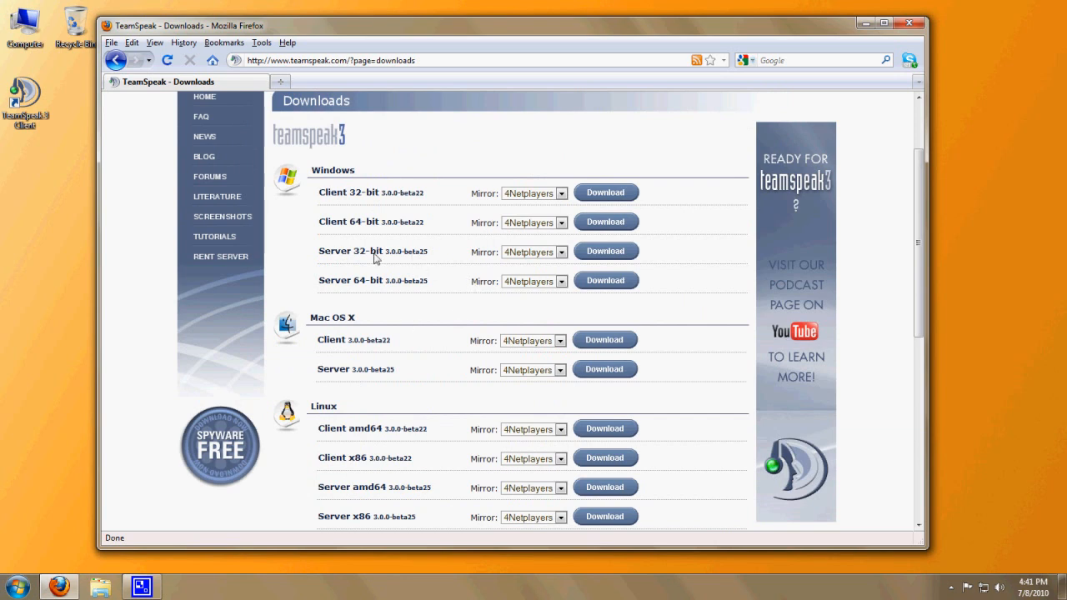
{"action": "left_click_drag", "start_coordinate": [359, 255], "coordinate": [424, 283]}
{"action": "left_click", "coordinate": [457, 279]}
{"action": "left_click", "coordinate": [908, 22]}
{"action": "left_click_drag", "start_coordinate": [129, 188], "coordinate": [279, 88]}
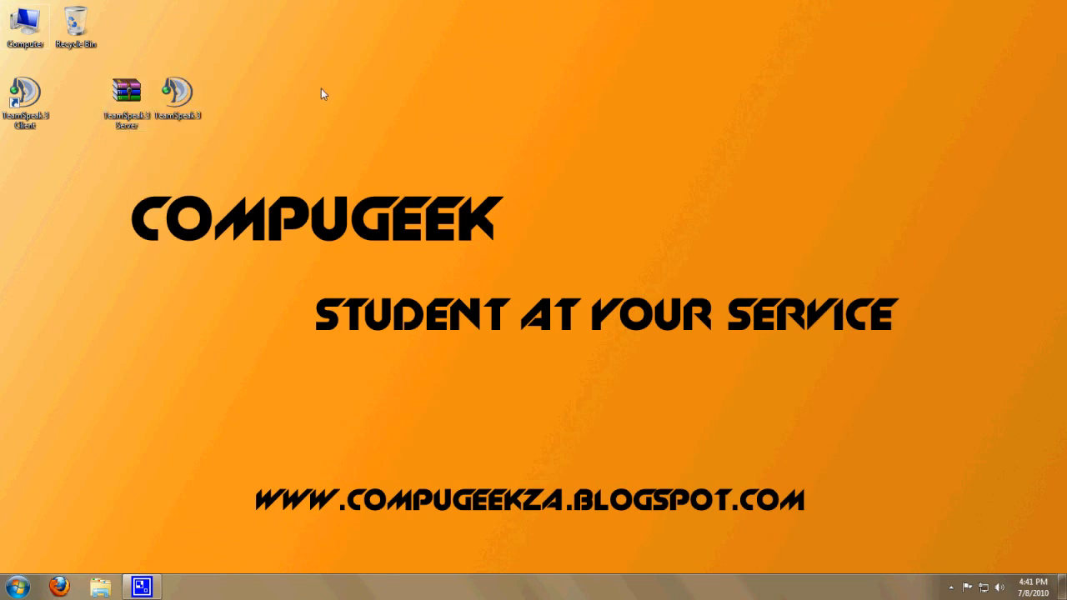
{"action": "double_click", "coordinate": [177, 93]}
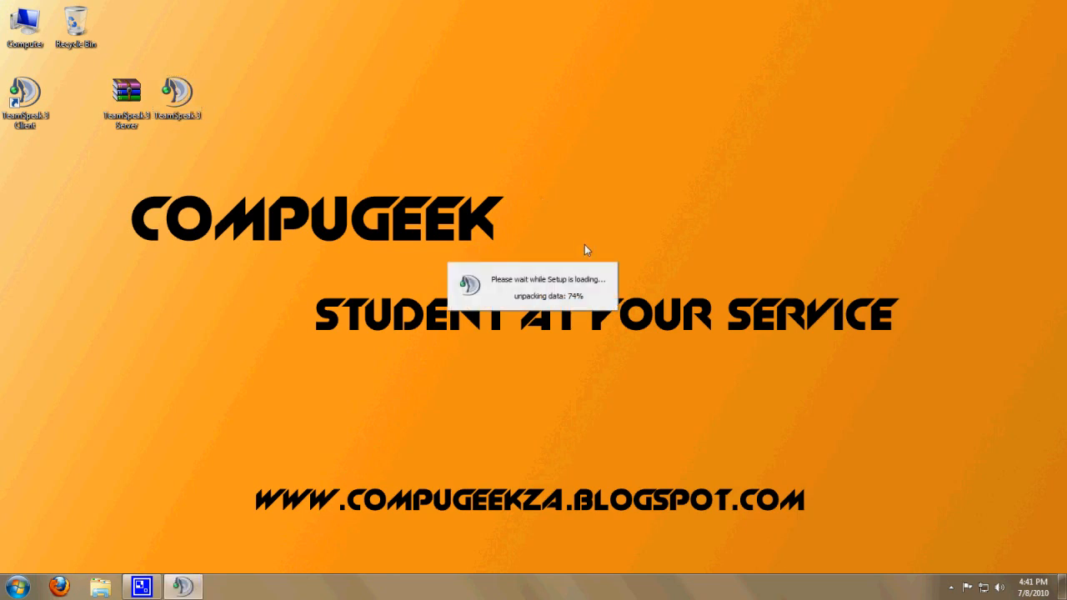
{"action": "left_click", "coordinate": [609, 399]}
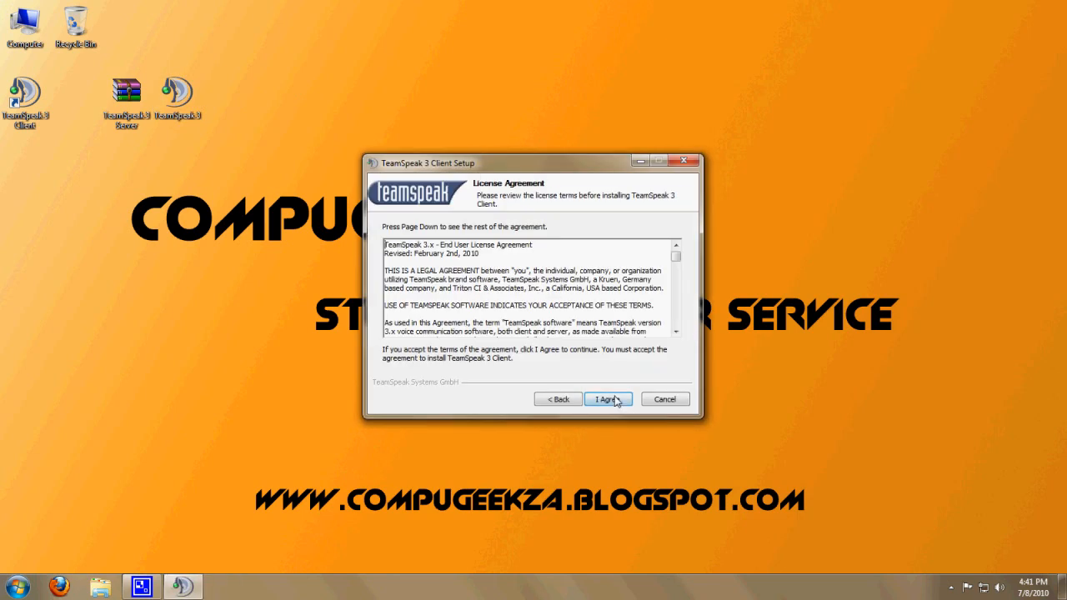
{"action": "key", "text": "Escape"}
{"action": "left_click", "coordinate": [559, 336]}
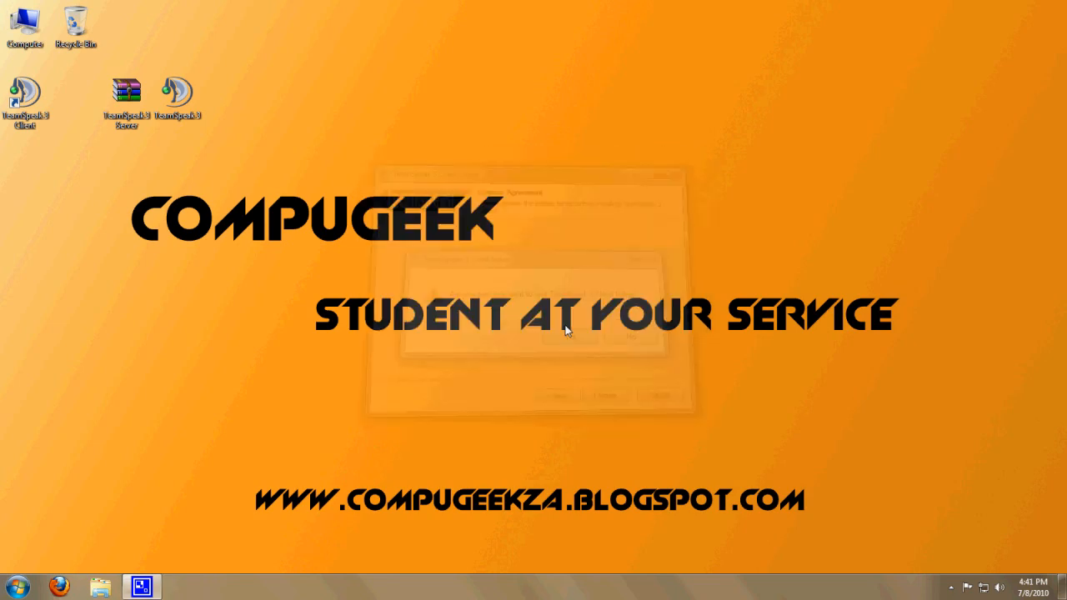
- Extract the teamspeak3-server_win32 folder from TeamSpeak 3 Server.zip onto the desktop and close the archive
{"action": "double_click", "coordinate": [116, 109]}
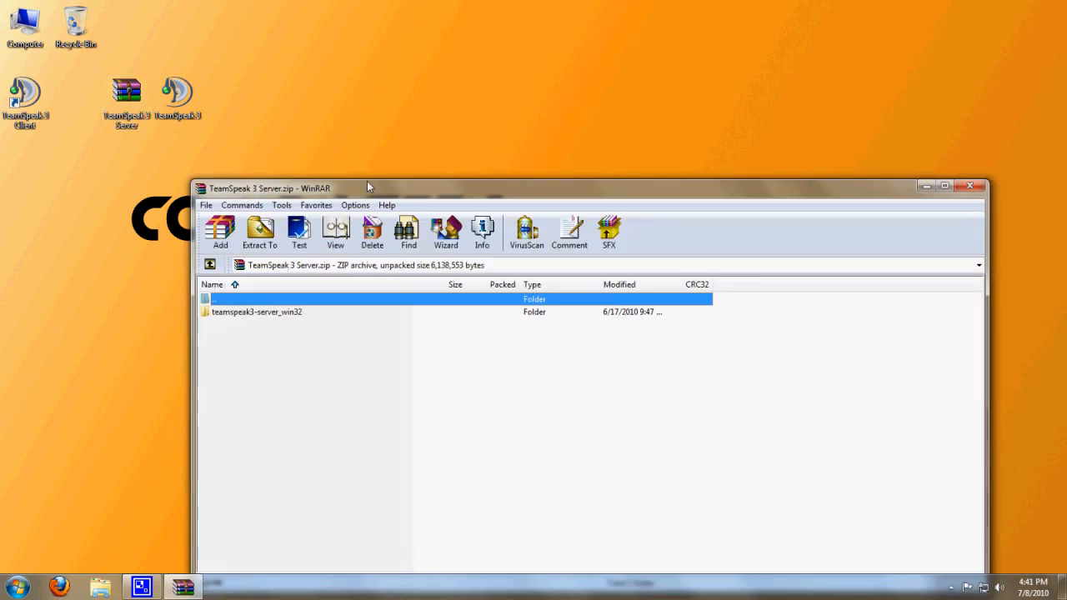
{"action": "left_click", "coordinate": [271, 315]}
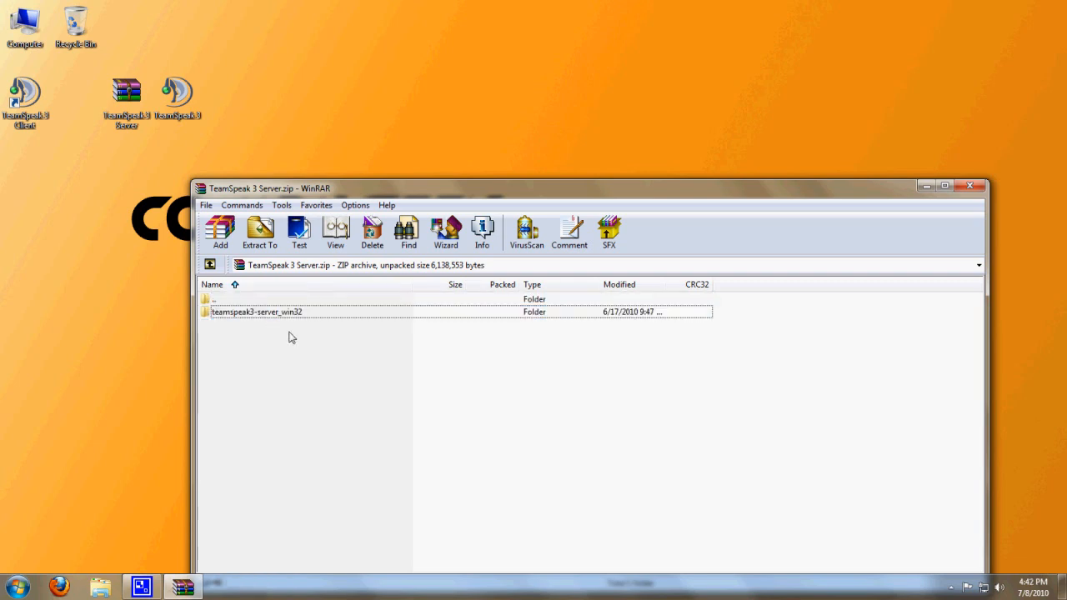
{"action": "left_click", "coordinate": [275, 315]}
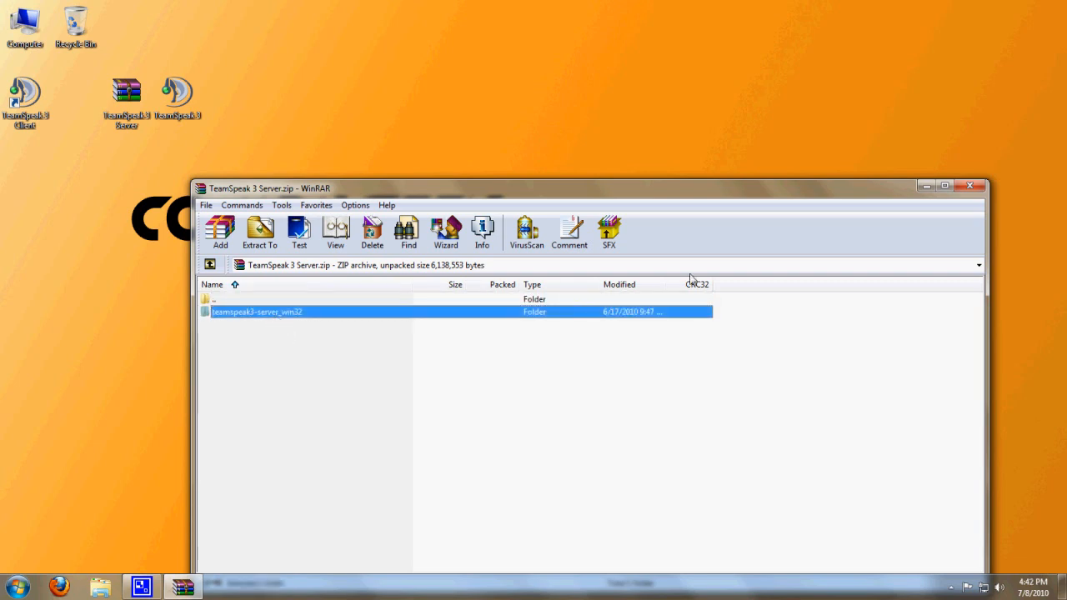
{"action": "left_click_drag", "start_coordinate": [987, 78], "coordinate": [987, 78]}
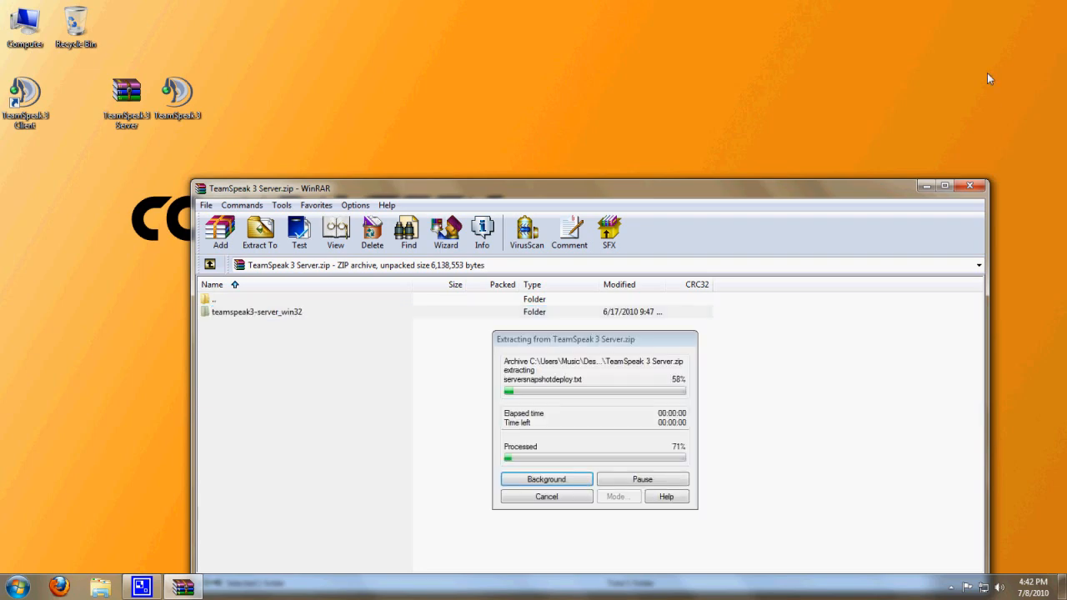
{"action": "left_click", "coordinate": [978, 193]}
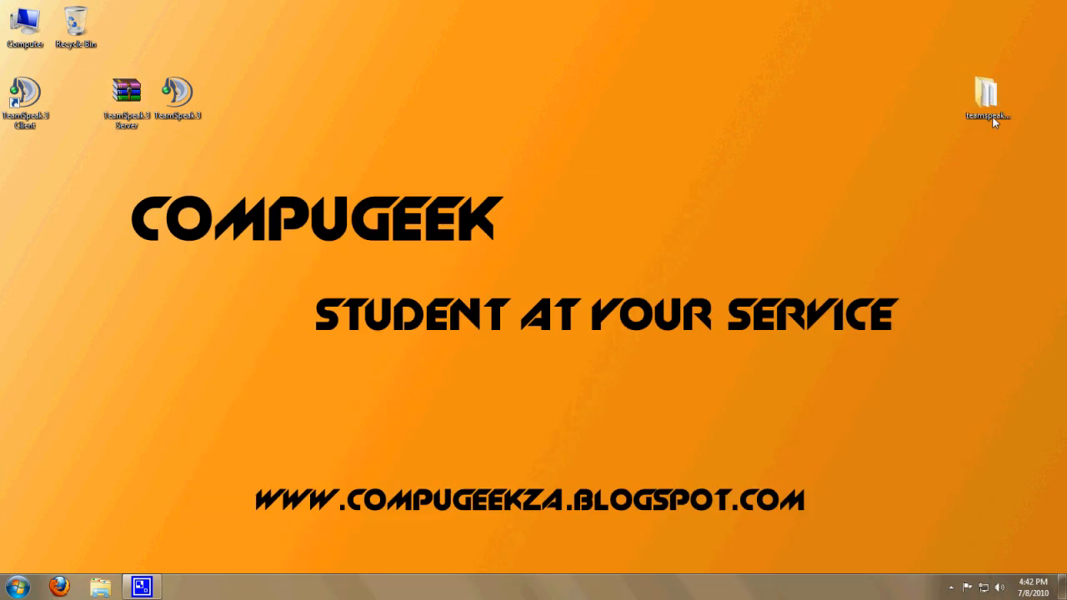
- Run ts3server_win32 from the extracted server folder and move its console window off the file list
{"action": "double_click", "coordinate": [986, 96]}
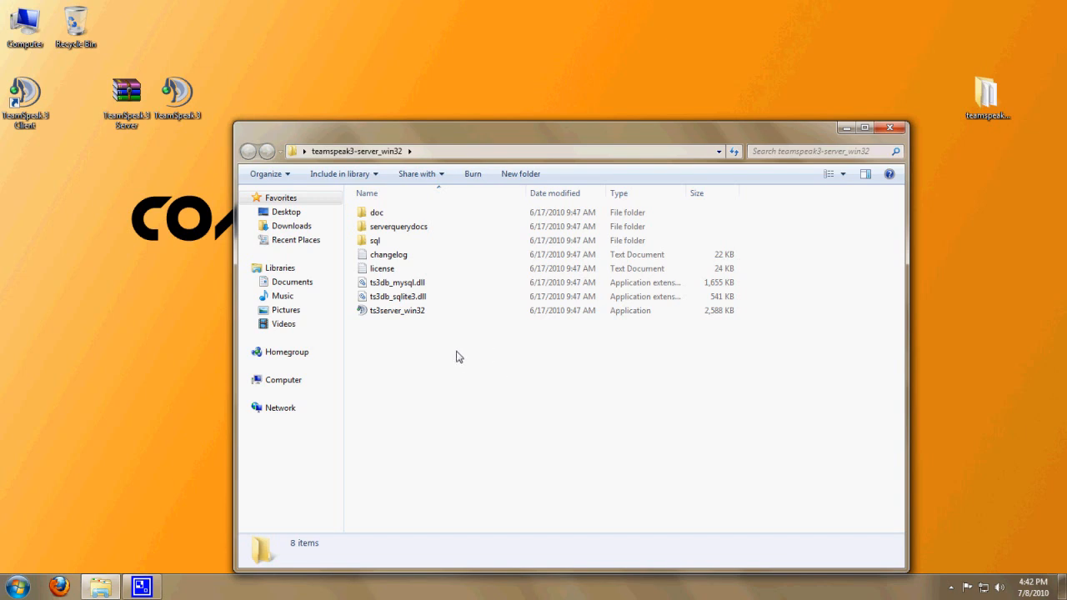
{"action": "double_click", "coordinate": [417, 312]}
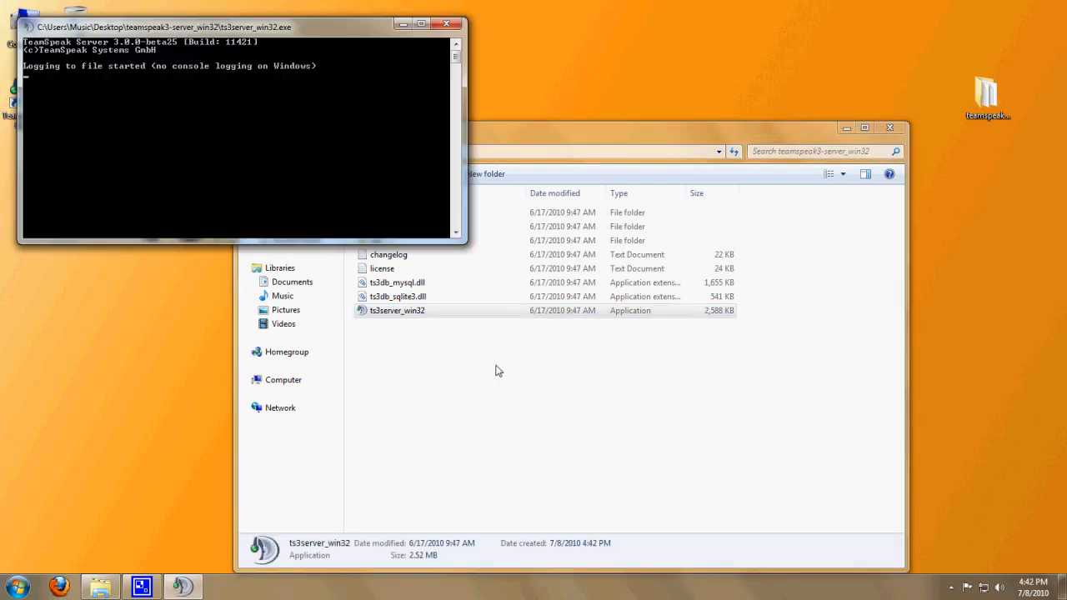
{"action": "left_click_drag", "start_coordinate": [232, 31], "coordinate": [779, 59]}
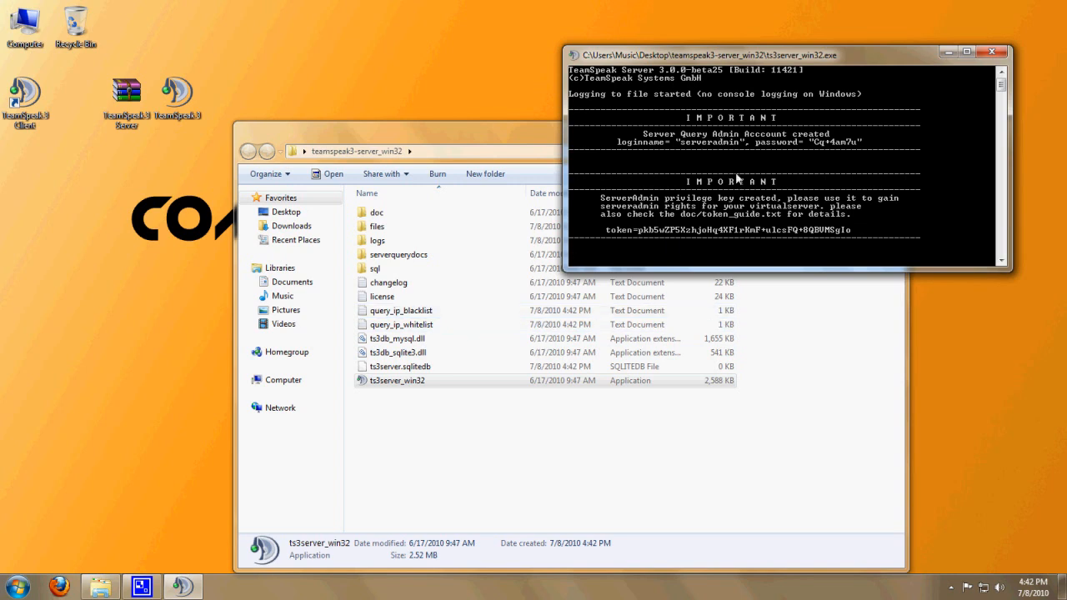
- Copy the console text block containing the server query admin login and the ServerAdmin privilege key
{"action": "left_click", "coordinate": [574, 56]}
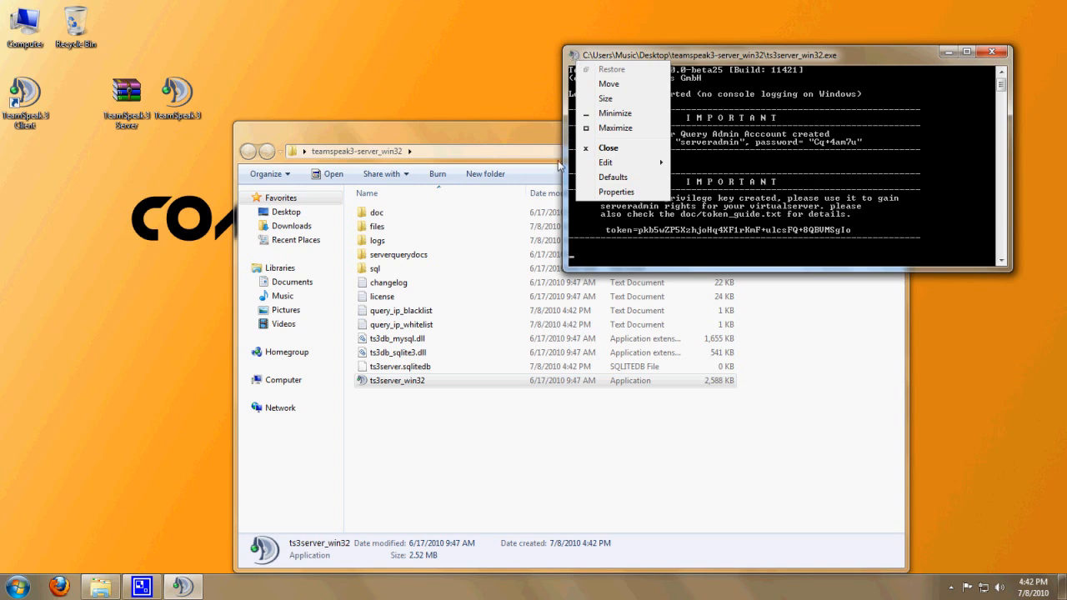
{"action": "mouse_move", "coordinate": [585, 164]}
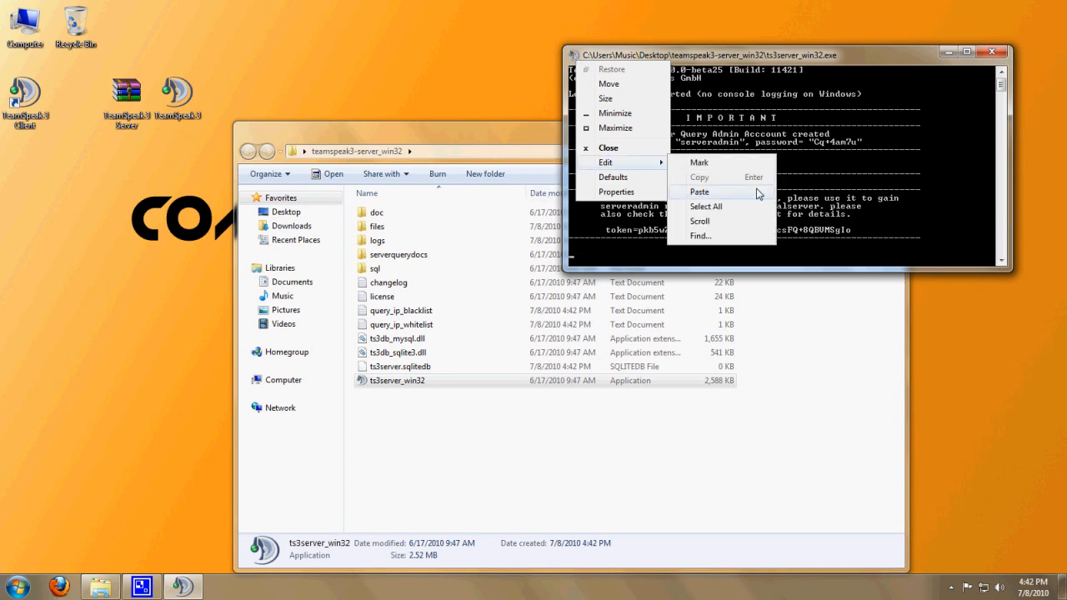
{"action": "left_click", "coordinate": [733, 163]}
{"action": "left_click_drag", "start_coordinate": [573, 114], "coordinate": [923, 241]}
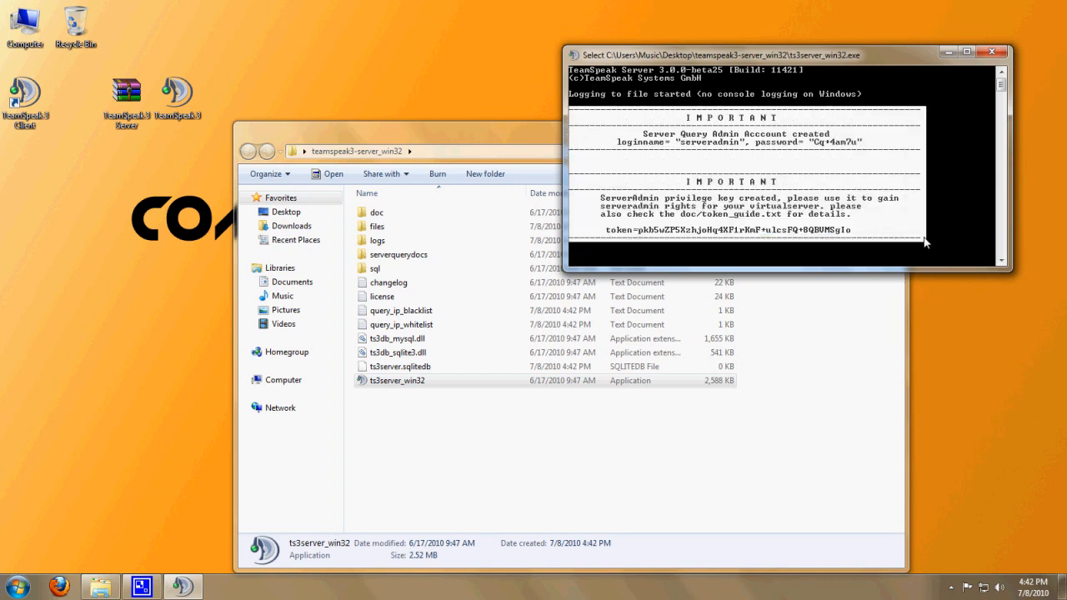
{"action": "key", "text": "Return"}
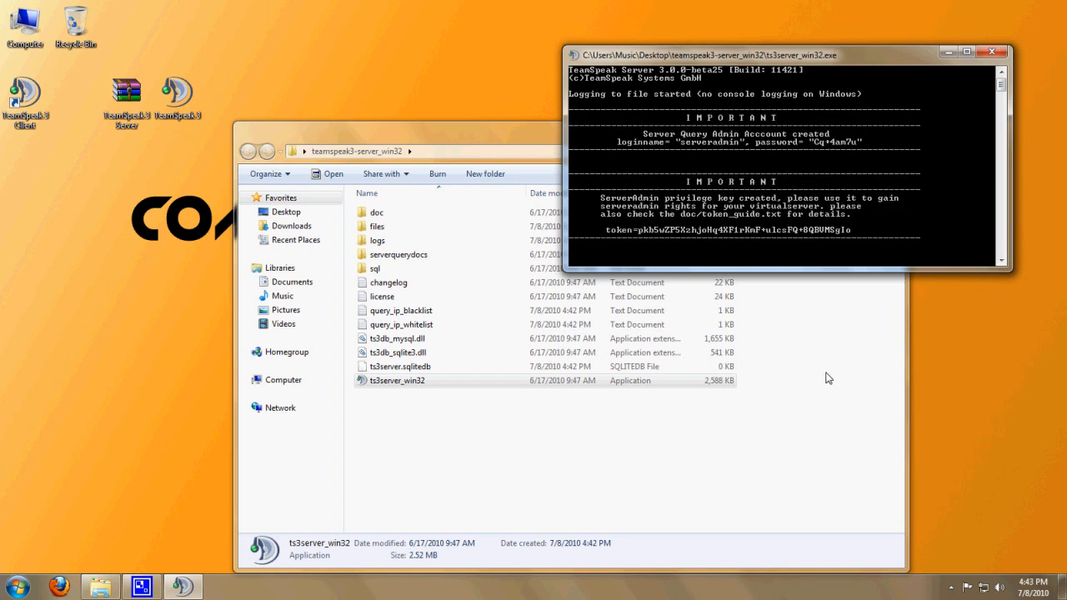
- Create a text document with the default name in the server folder and paste the copied admin password and token into it
{"action": "right_click", "coordinate": [386, 440]}
{"action": "mouse_move", "coordinate": [425, 413]}
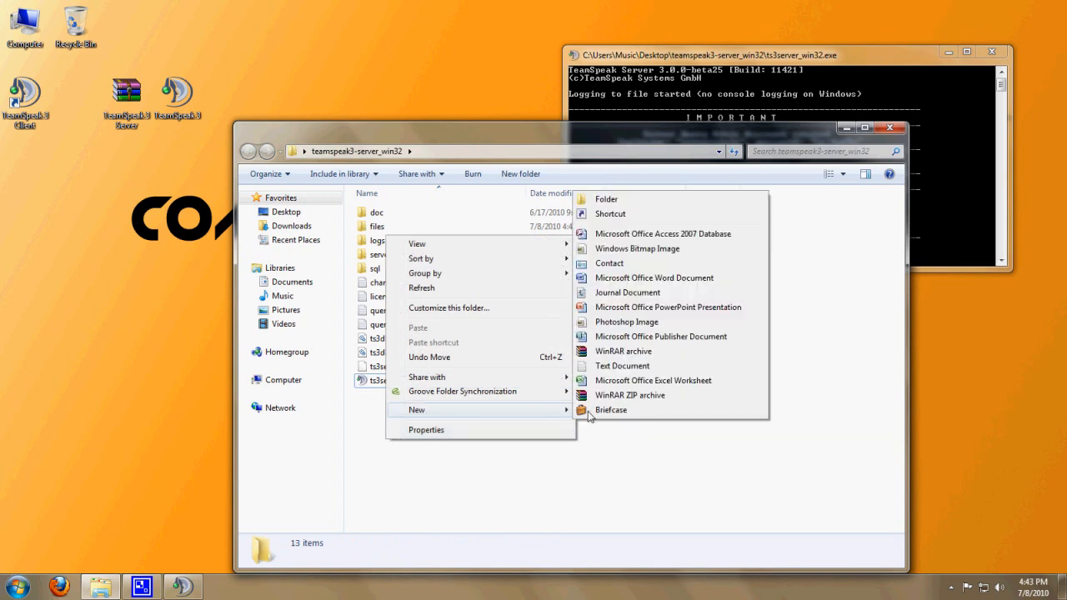
{"action": "left_click", "coordinate": [616, 367]}
{"action": "key", "text": "Return"}
{"action": "key", "text": "Return"}
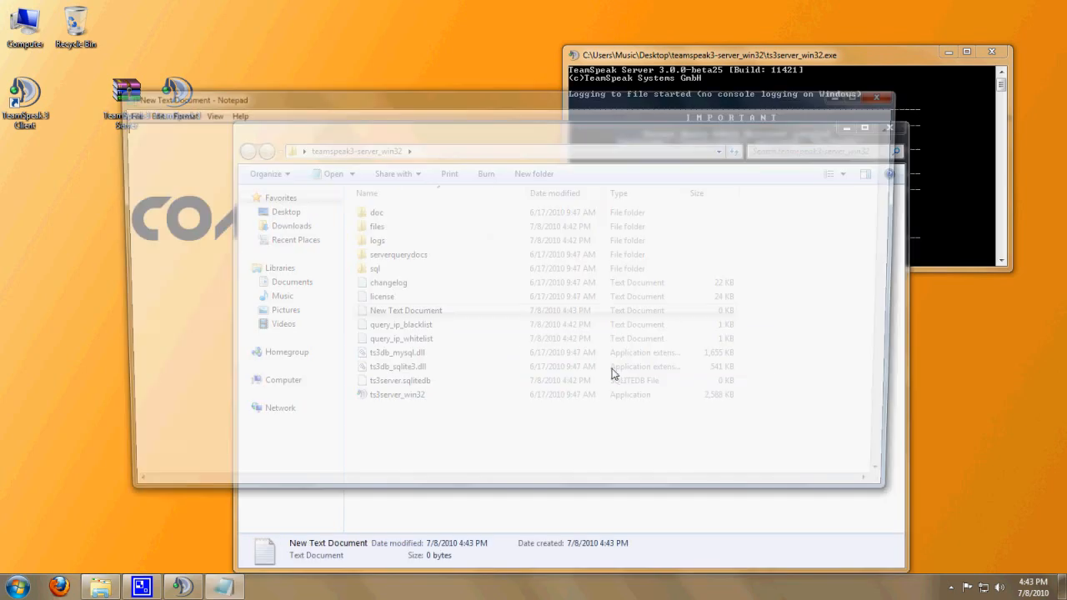
{"action": "key", "text": "ctrl+v"}
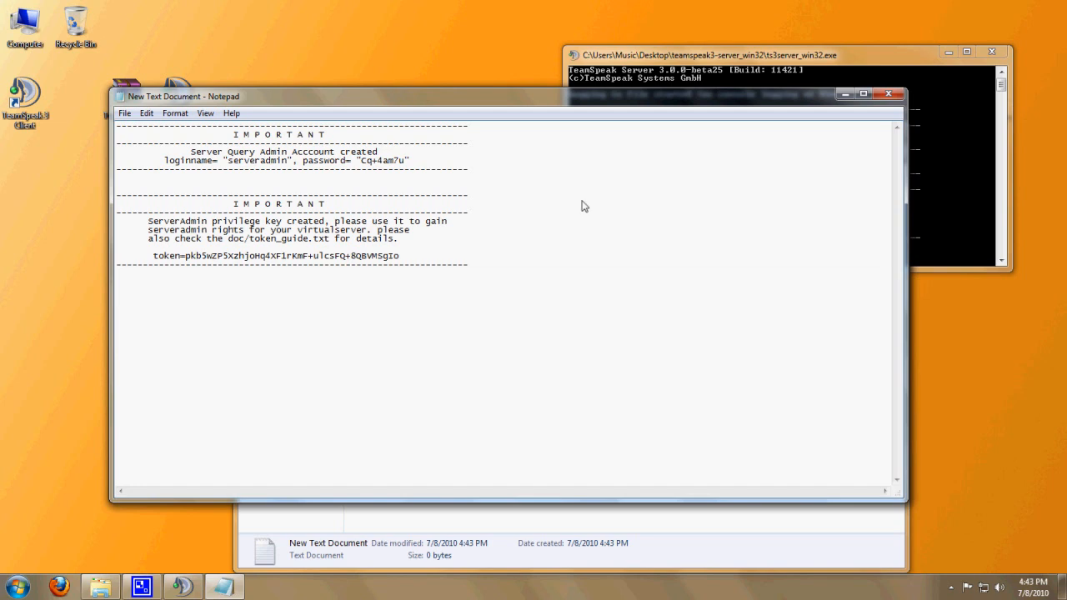
- Close the server console, restart ts3server_win32 from the server folder and move the new console window aside
{"action": "key", "text": "alt+Tab"}
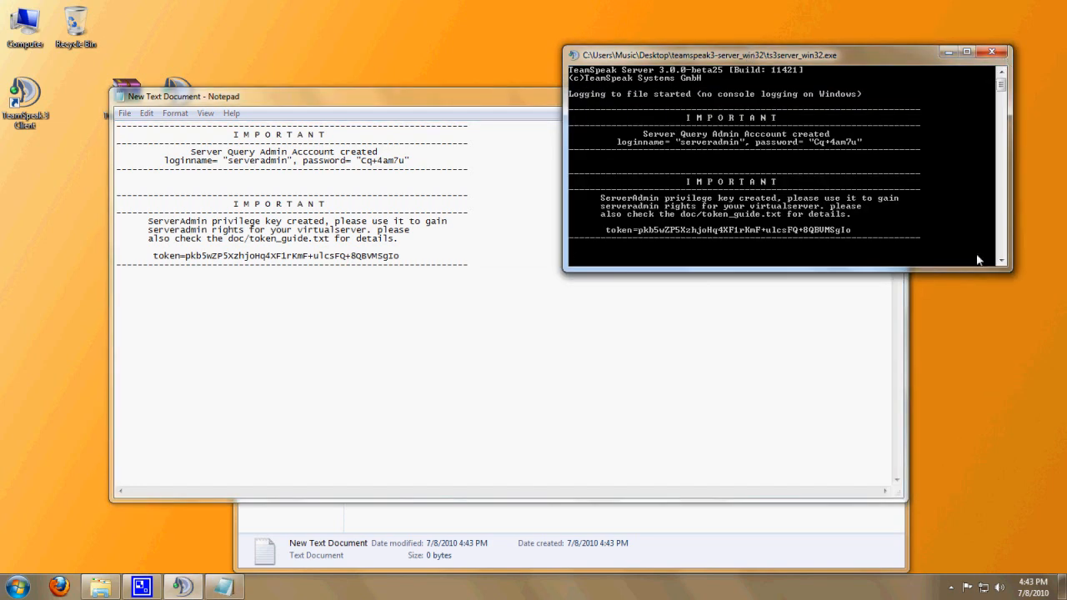
{"action": "left_click", "coordinate": [991, 51]}
{"action": "left_click", "coordinate": [647, 540]}
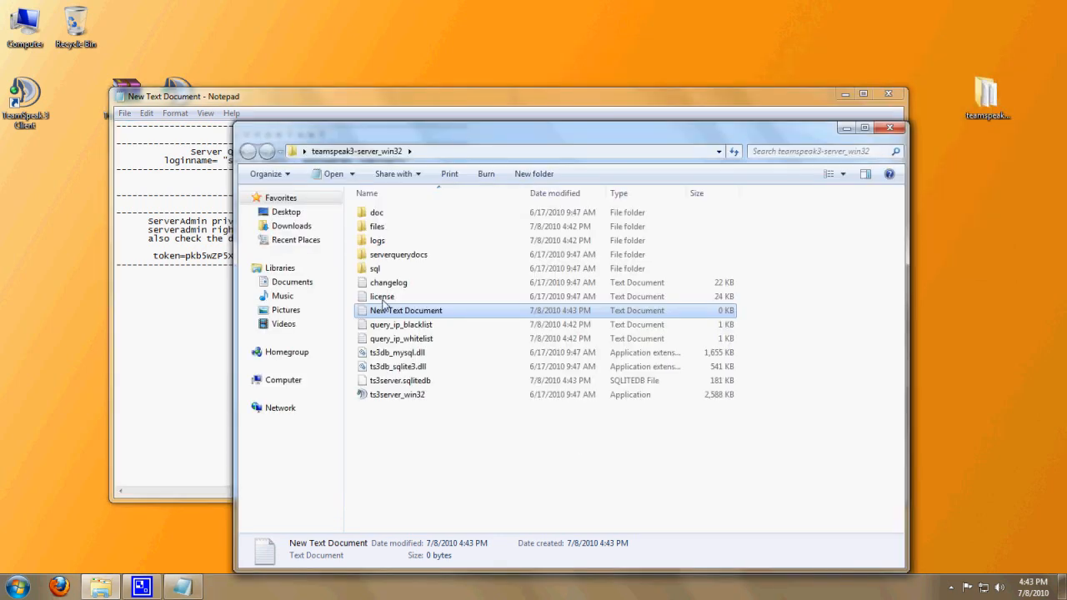
{"action": "double_click", "coordinate": [408, 398]}
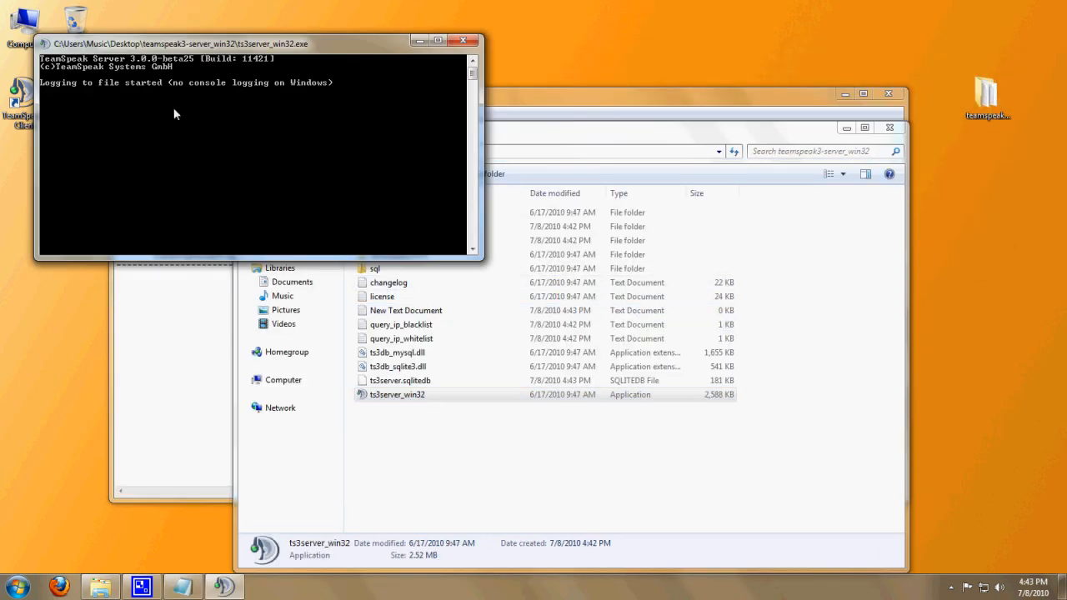
{"action": "left_click_drag", "start_coordinate": [367, 46], "coordinate": [941, 25]}
- Shrink and reposition the Notepad window with the credentials, and close it with its changes saved
{"action": "left_click", "coordinate": [151, 158]}
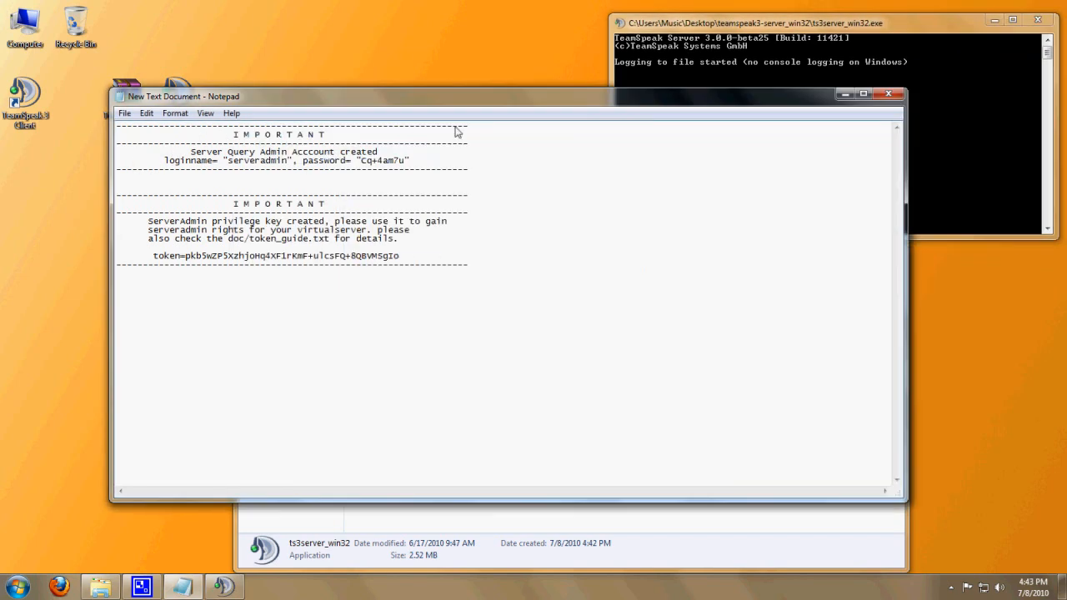
{"action": "left_click_drag", "start_coordinate": [538, 104], "coordinate": [643, 144]}
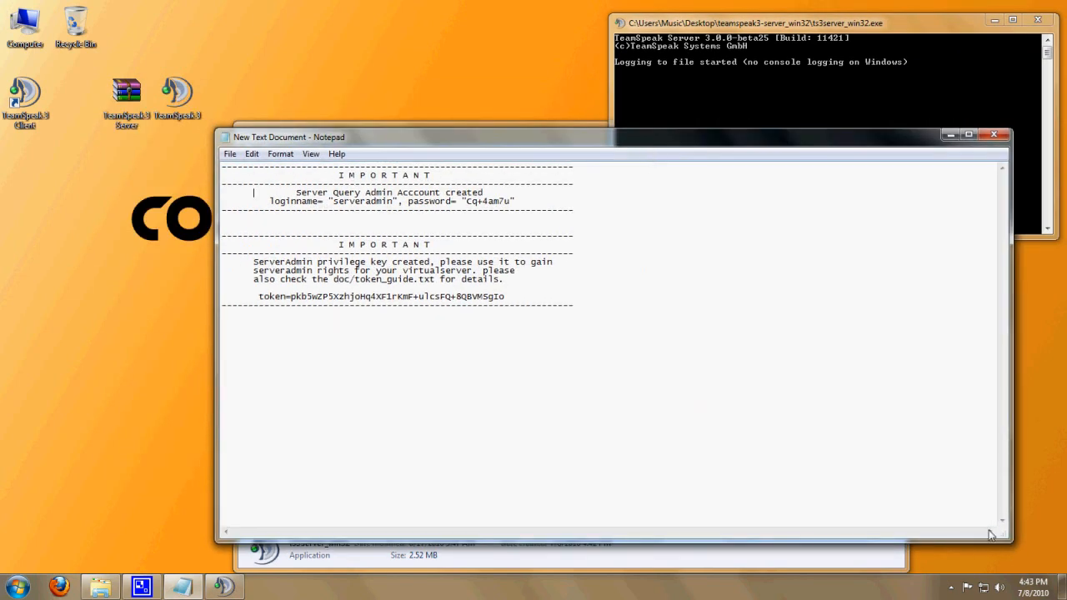
{"action": "left_click_drag", "start_coordinate": [1000, 530], "coordinate": [637, 348]}
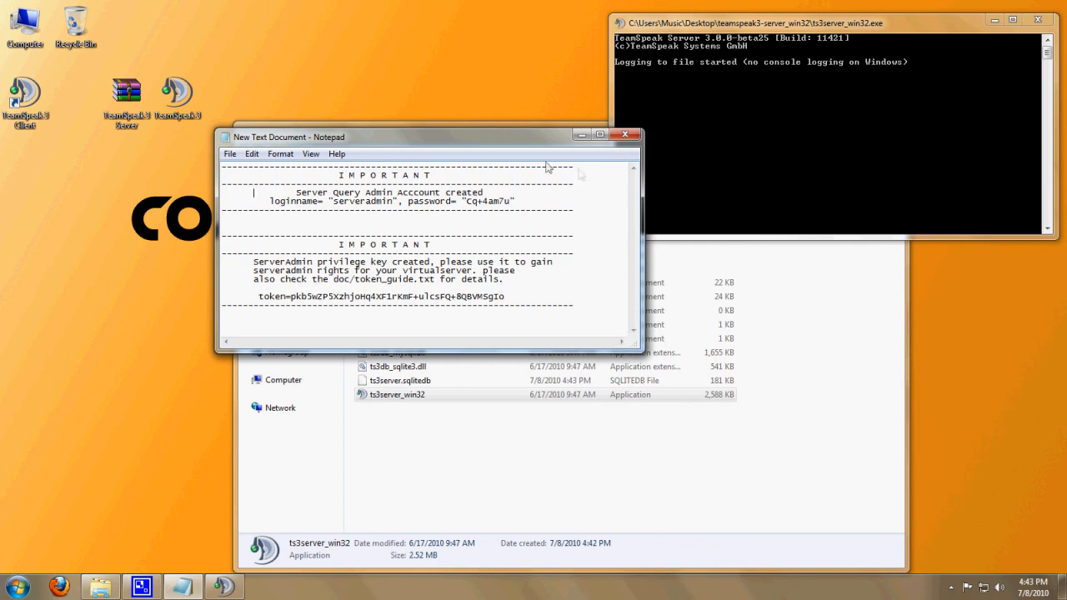
{"action": "left_click_drag", "start_coordinate": [513, 142], "coordinate": [675, 167]}
{"action": "left_click", "coordinate": [791, 161]}
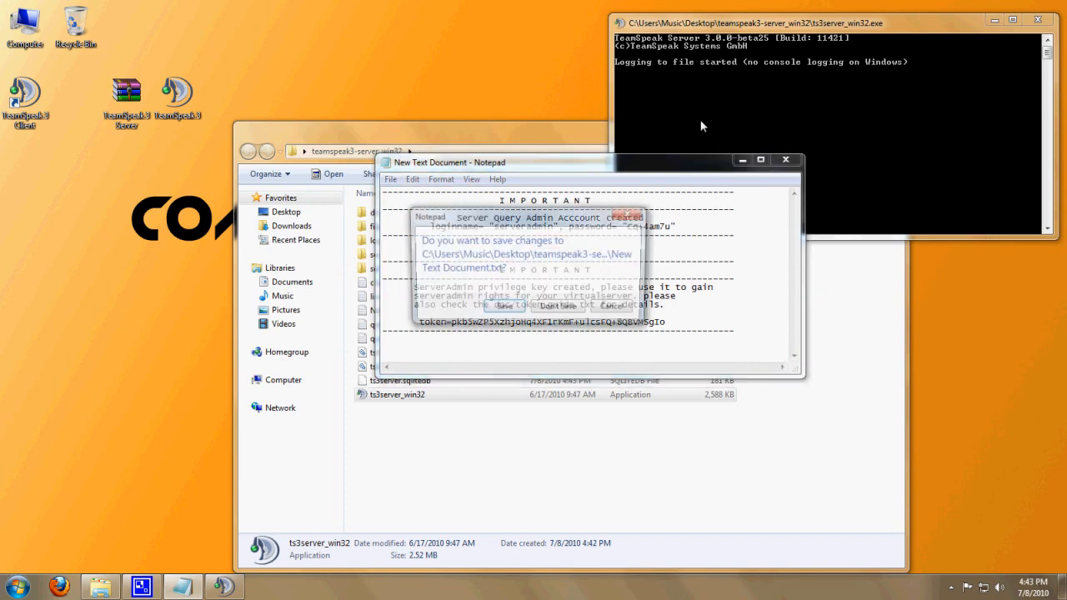
{"action": "left_click", "coordinate": [505, 310]}
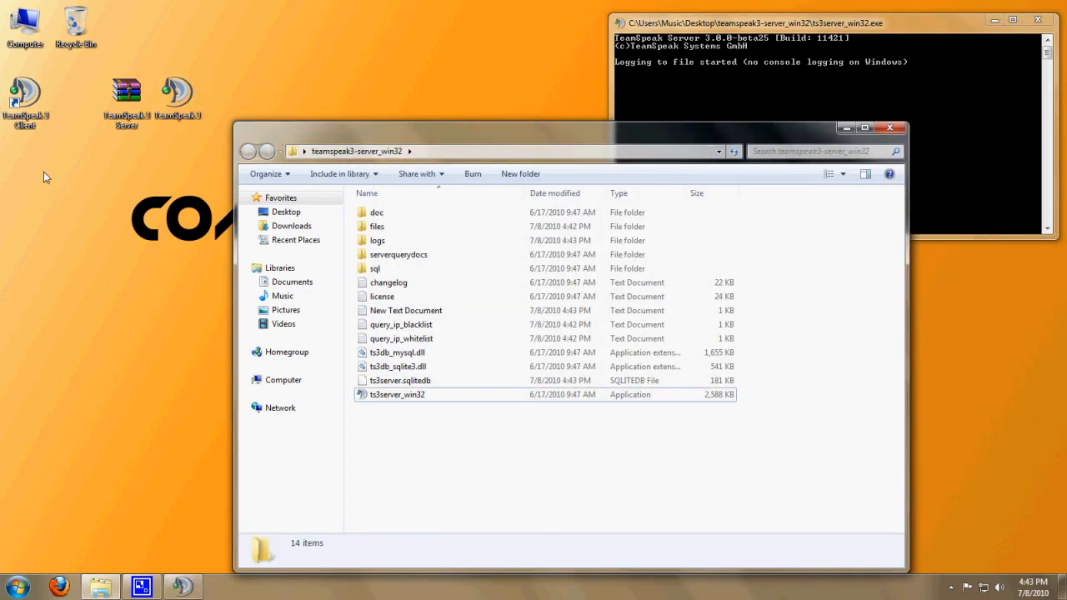
- Launch the TeamSpeak 3 Client and connect to the server at localhost on port 9987, leaving the server password blank
{"action": "left_click", "coordinate": [27, 123]}
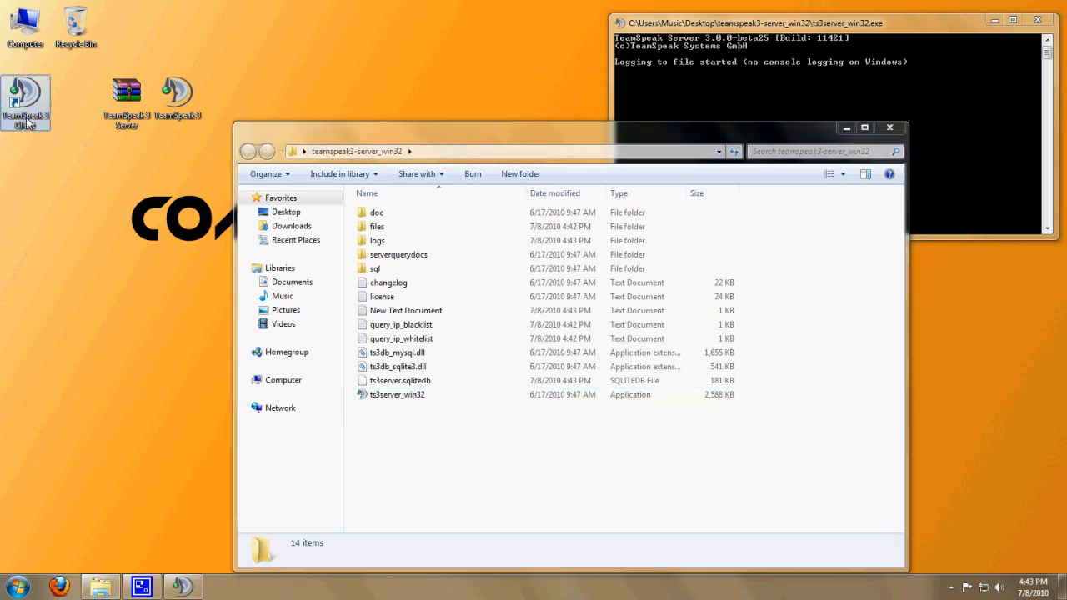
{"action": "double_click", "coordinate": [27, 124]}
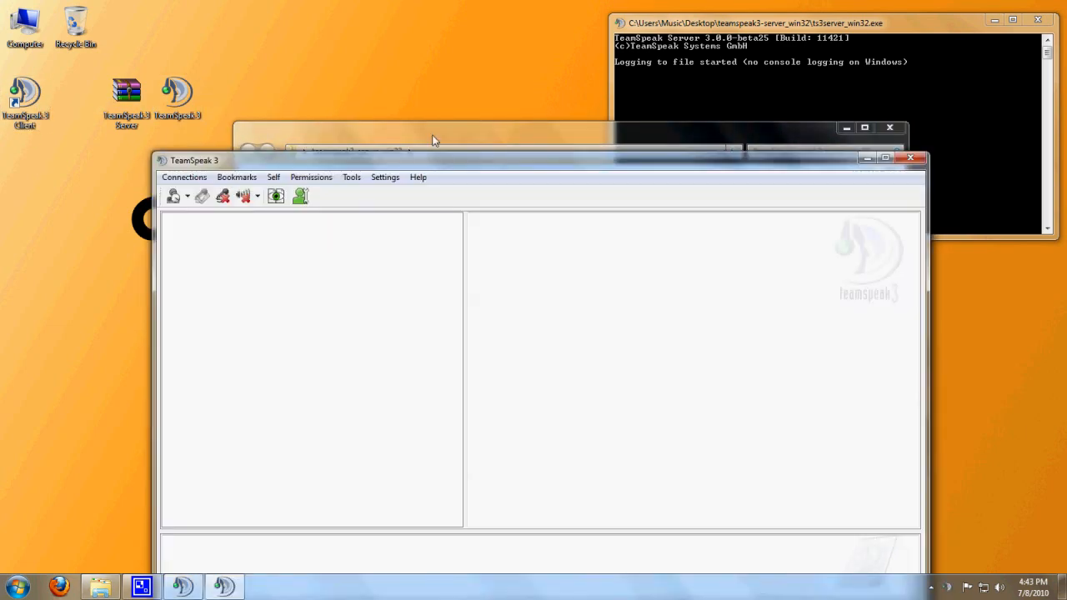
{"action": "left_click", "coordinate": [180, 63]}
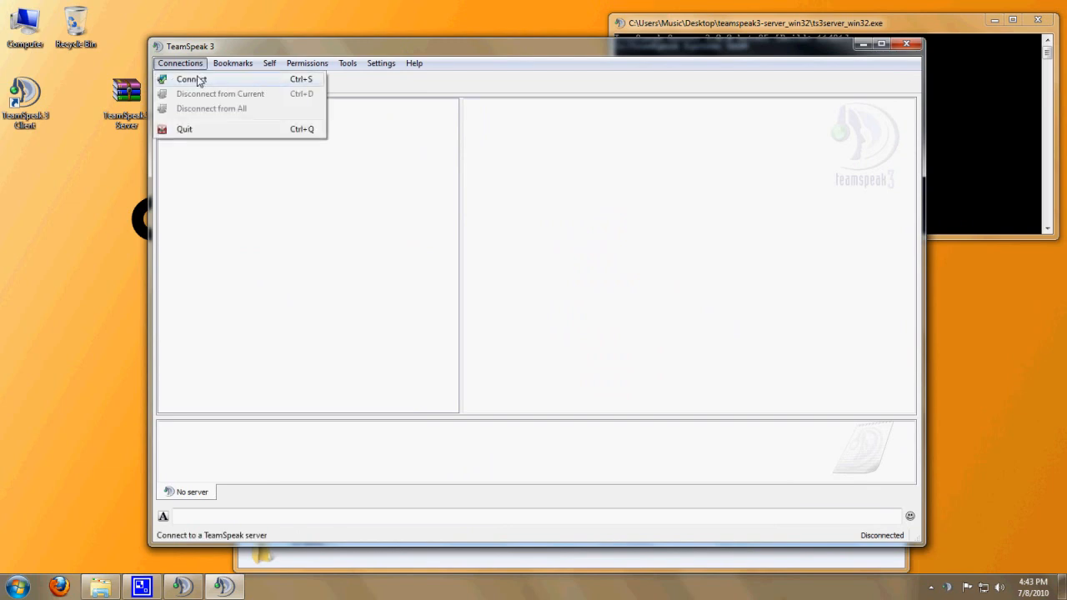
{"action": "left_click", "coordinate": [199, 80]}
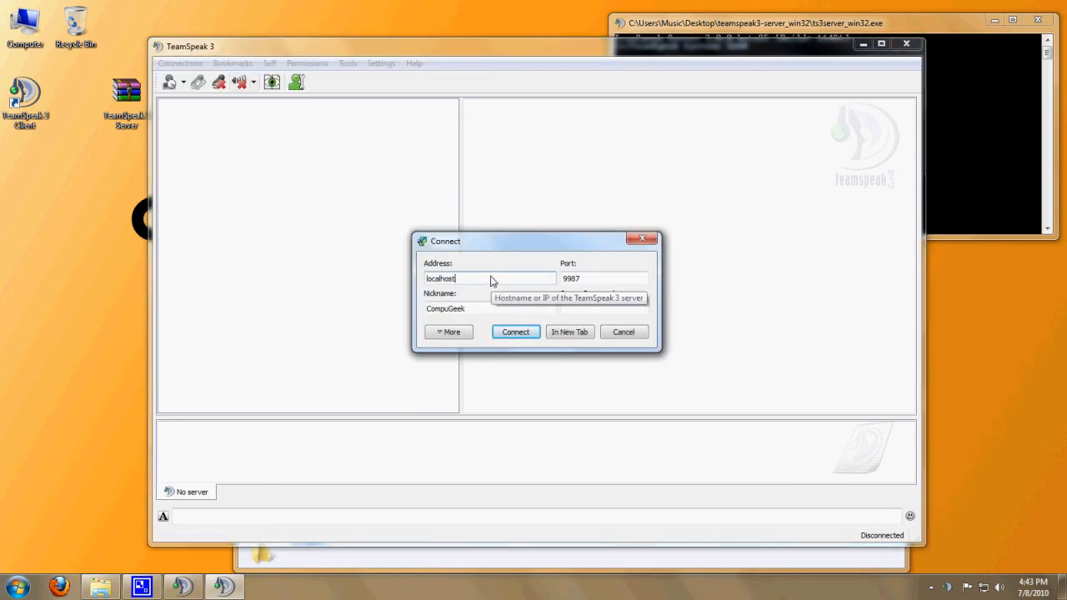
{"action": "left_click", "coordinate": [600, 279]}
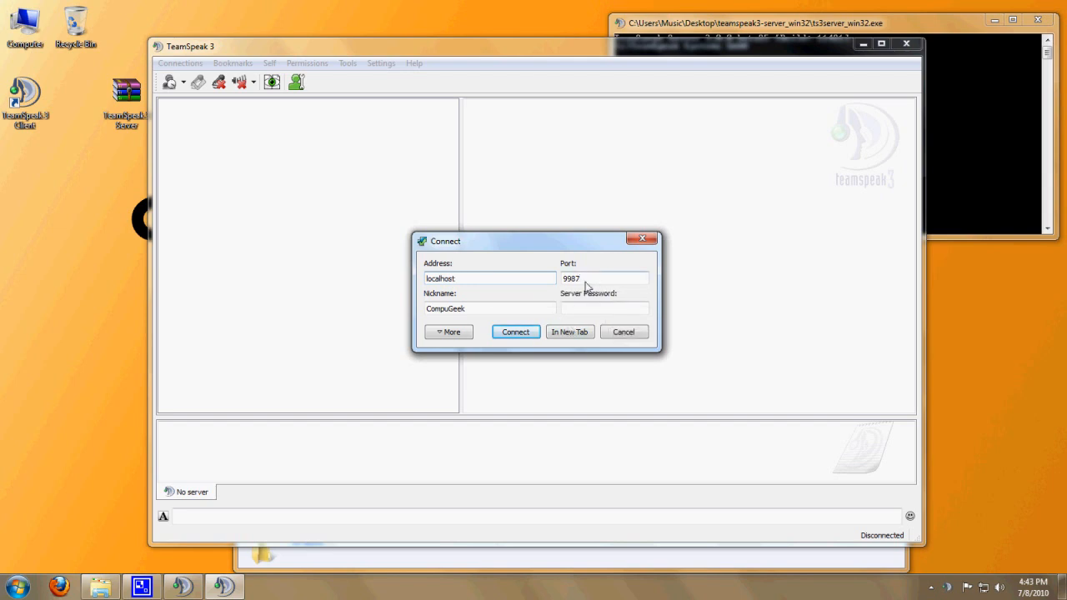
{"action": "left_click", "coordinate": [503, 311]}
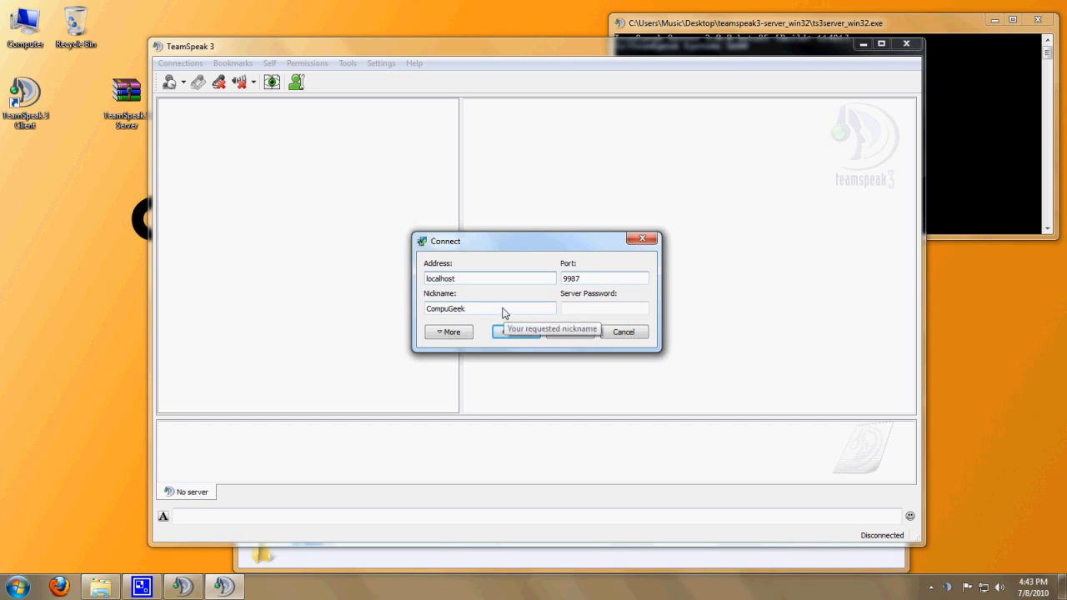
{"action": "left_click", "coordinate": [586, 311]}
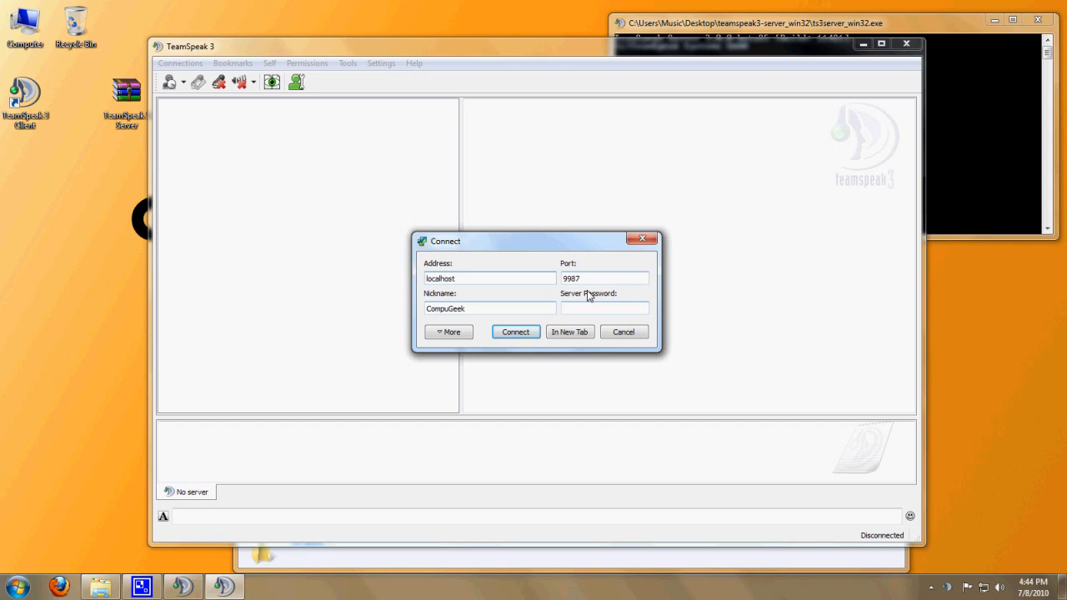
{"action": "left_click", "coordinate": [515, 332]}
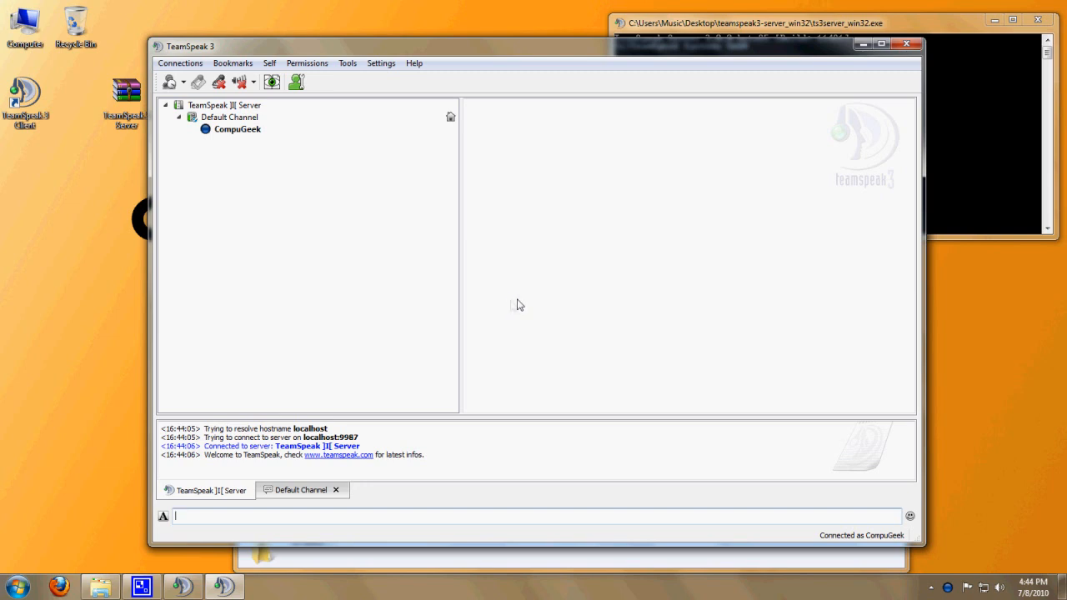
- Reopen New Text Document from the server folder and copy only the ServerAdmin token value after "token="
{"action": "left_click", "coordinate": [499, 558]}
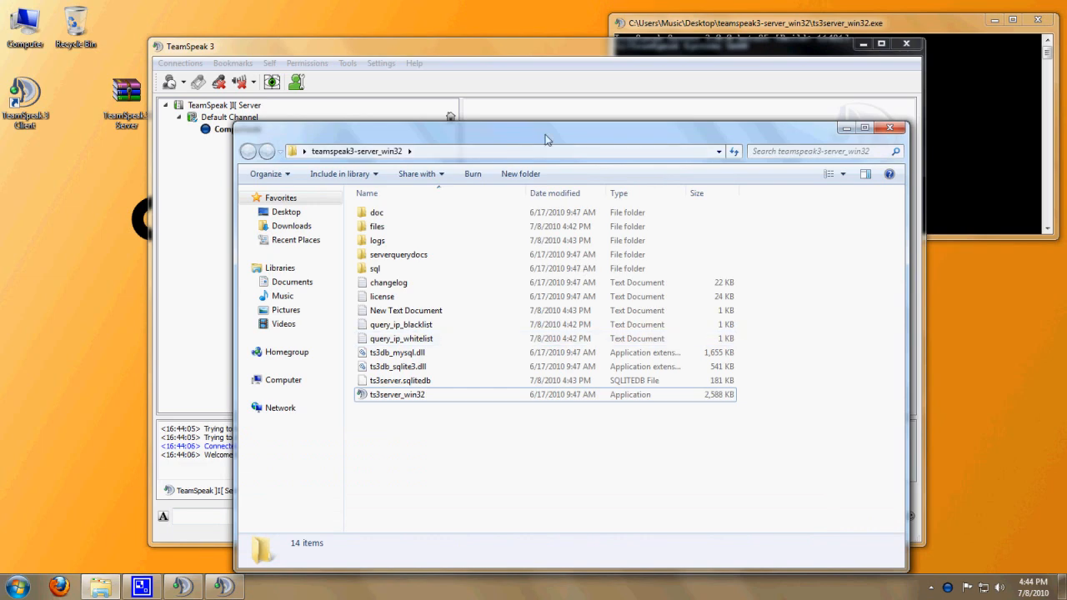
{"action": "left_click_drag", "start_coordinate": [546, 140], "coordinate": [692, 138]}
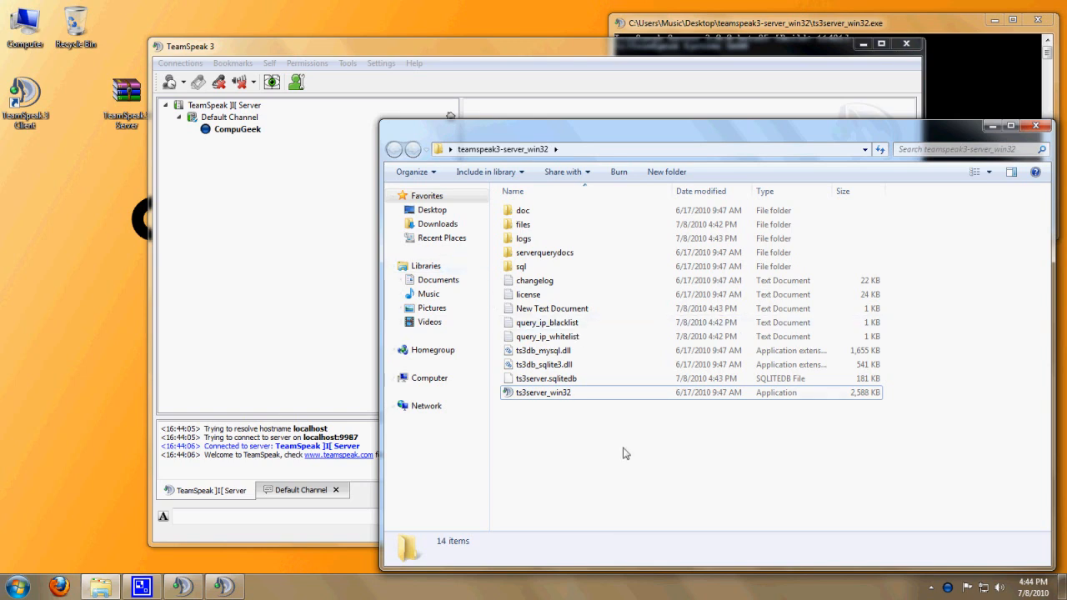
{"action": "double_click", "coordinate": [552, 308]}
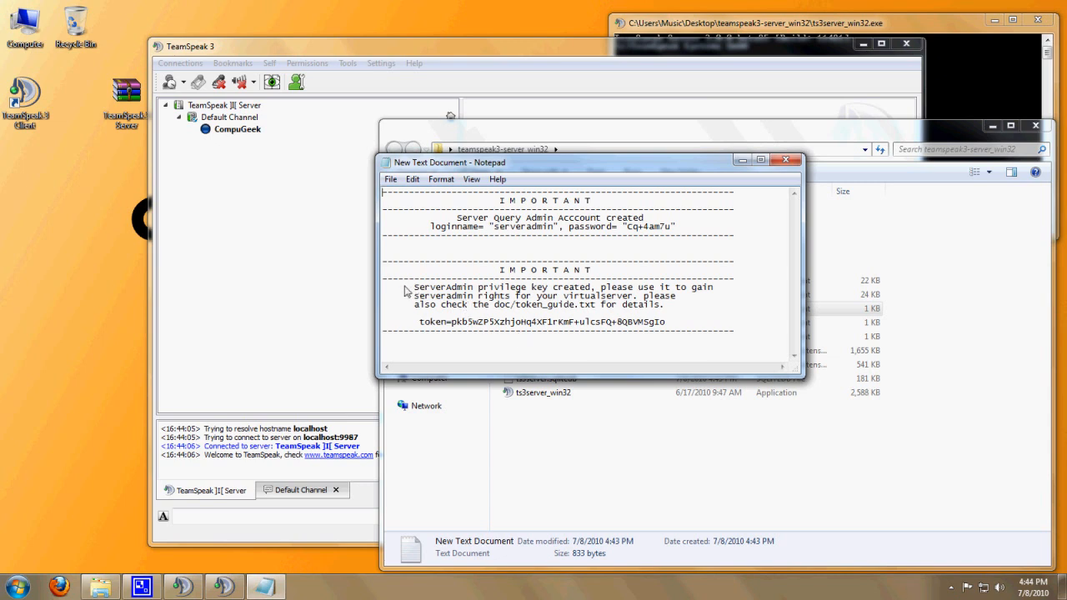
{"action": "left_click_drag", "start_coordinate": [419, 271], "coordinate": [776, 323]}
{"action": "left_click", "coordinate": [771, 327]}
{"action": "left_click_drag", "start_coordinate": [452, 324], "coordinate": [385, 322]}
{"action": "left_click", "coordinate": [666, 322], "text": "shift"}
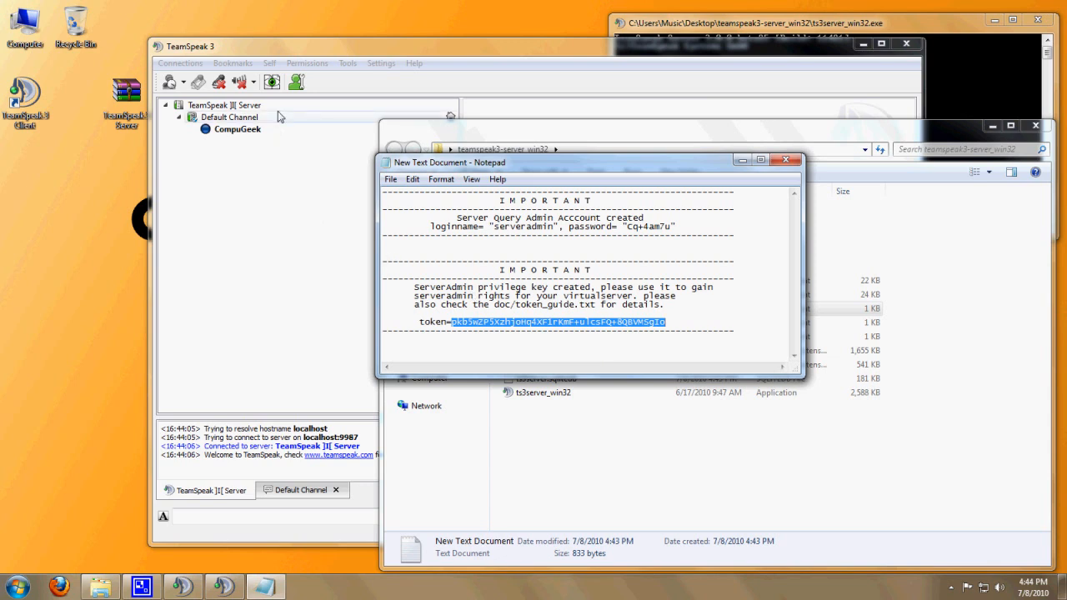
- Use the copied ServerAdmin privilege key in the TeamSpeak client to gain server admin rights
{"action": "left_click", "coordinate": [234, 133]}
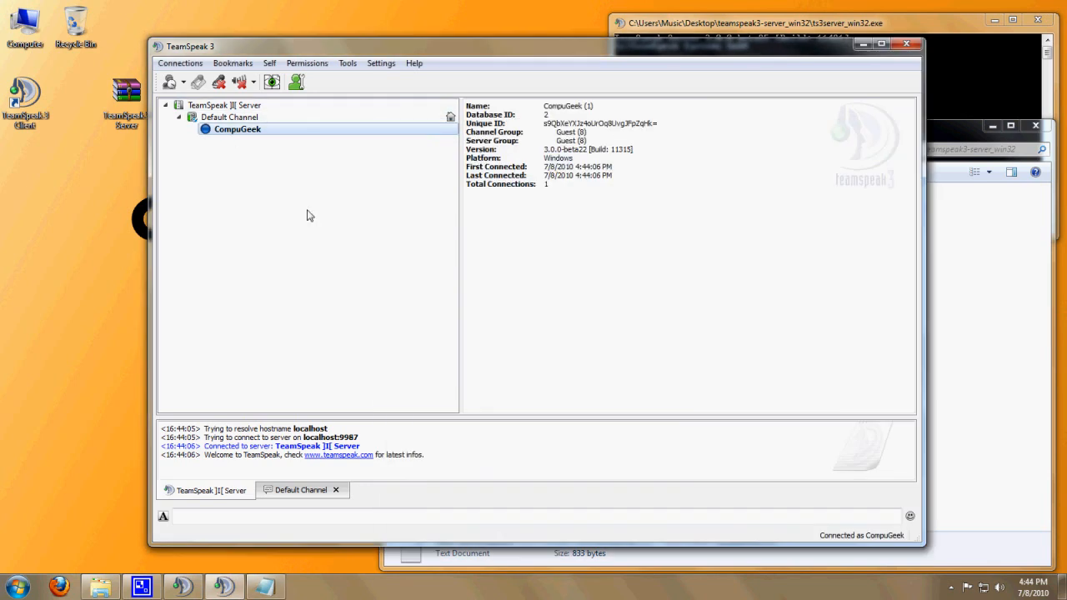
{"action": "left_click", "coordinate": [300, 66]}
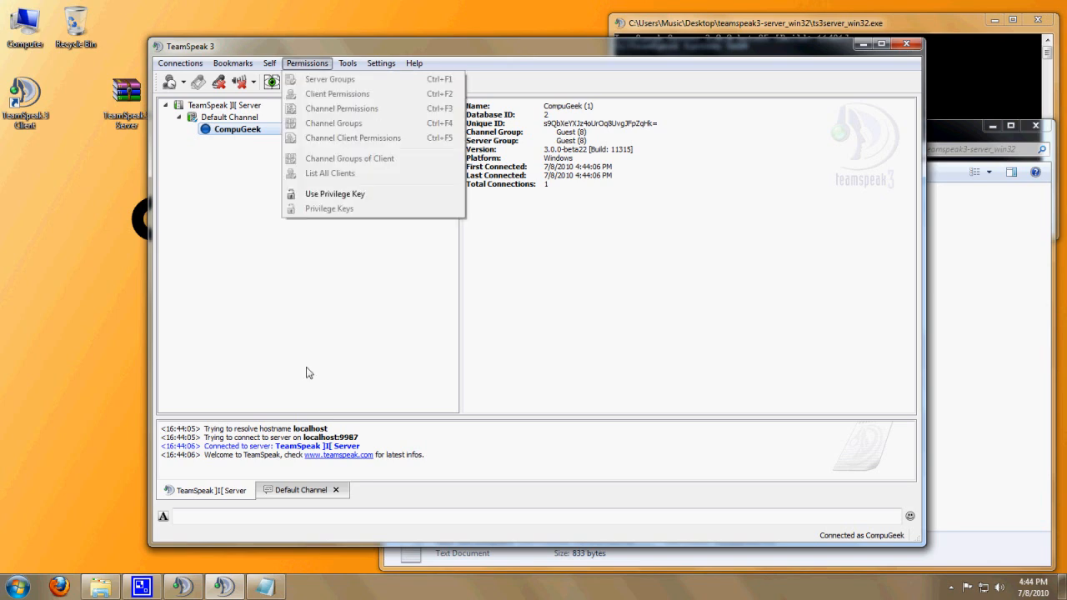
{"action": "left_click", "coordinate": [418, 195]}
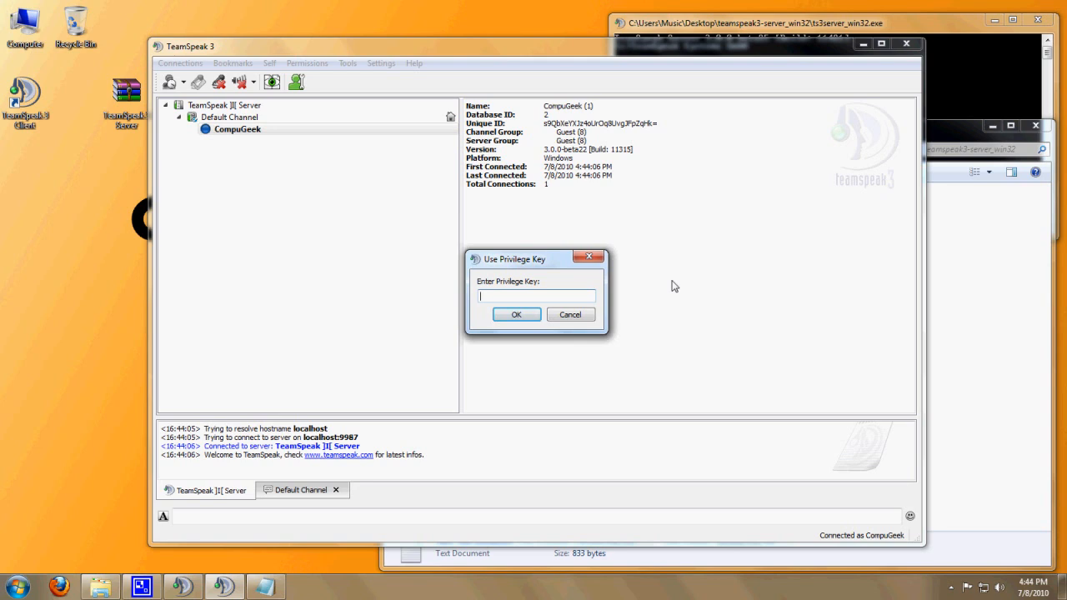
{"action": "key", "text": "ctrl+v"}
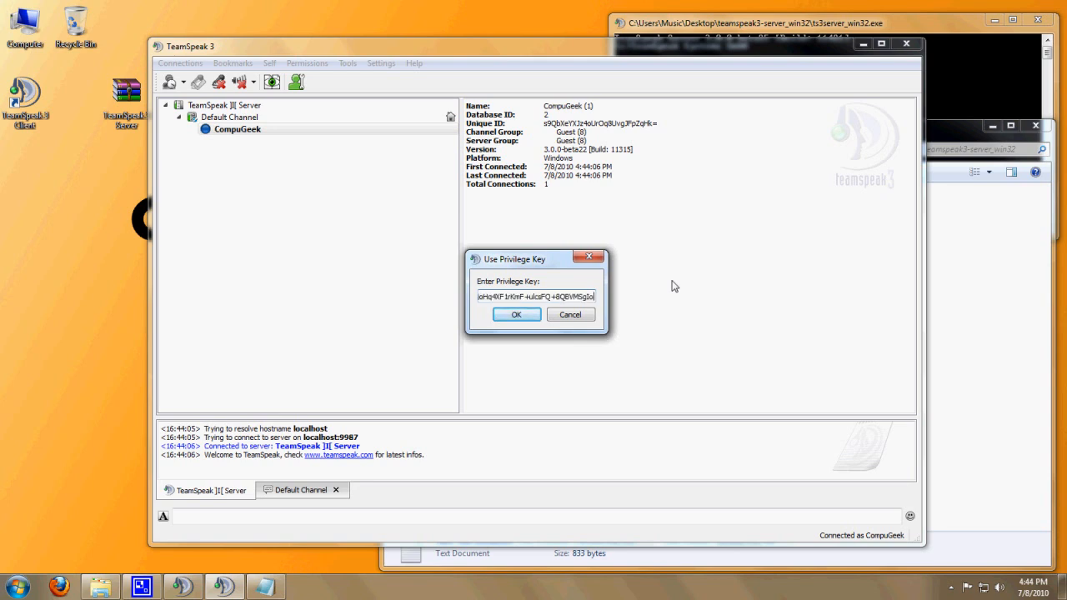
{"action": "left_click", "coordinate": [516, 314]}
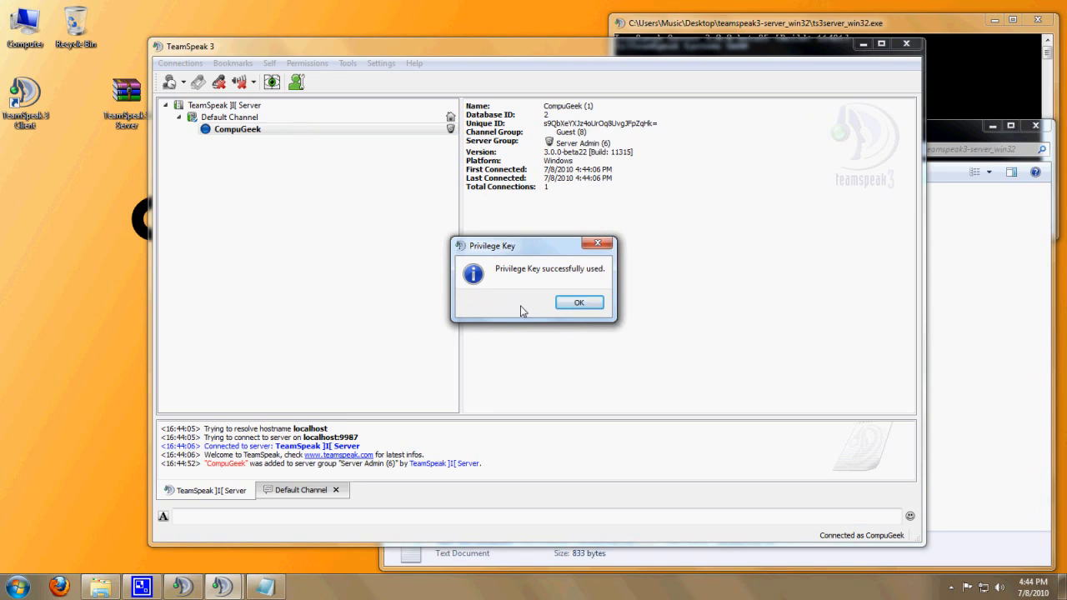
{"action": "left_click", "coordinate": [583, 304]}
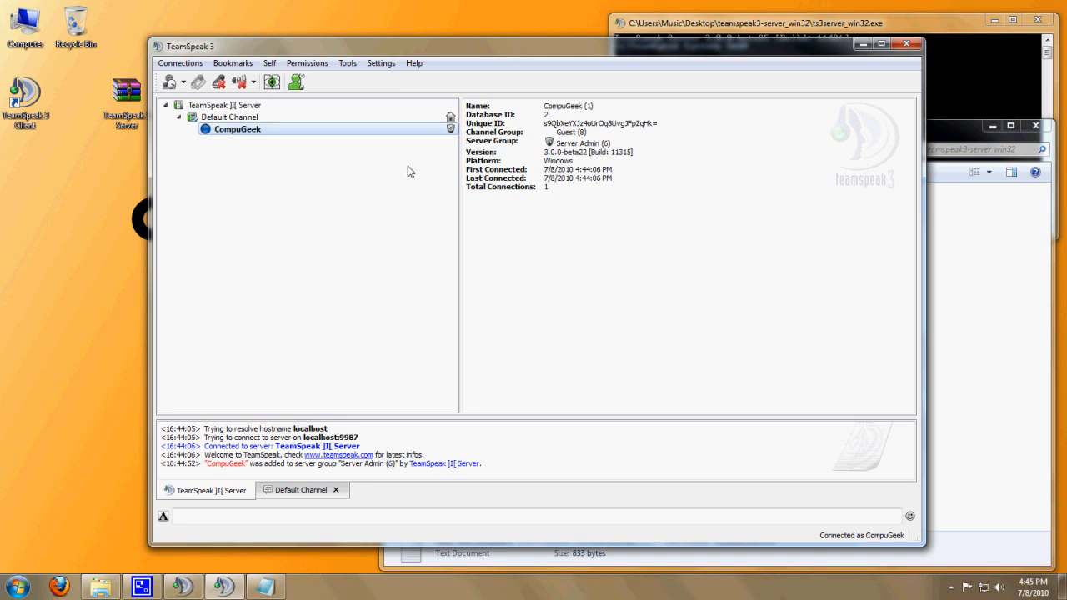
- Close the TeamSpeak client, the server folder and the Notepad document with the credentials
{"action": "left_click", "coordinate": [906, 43]}
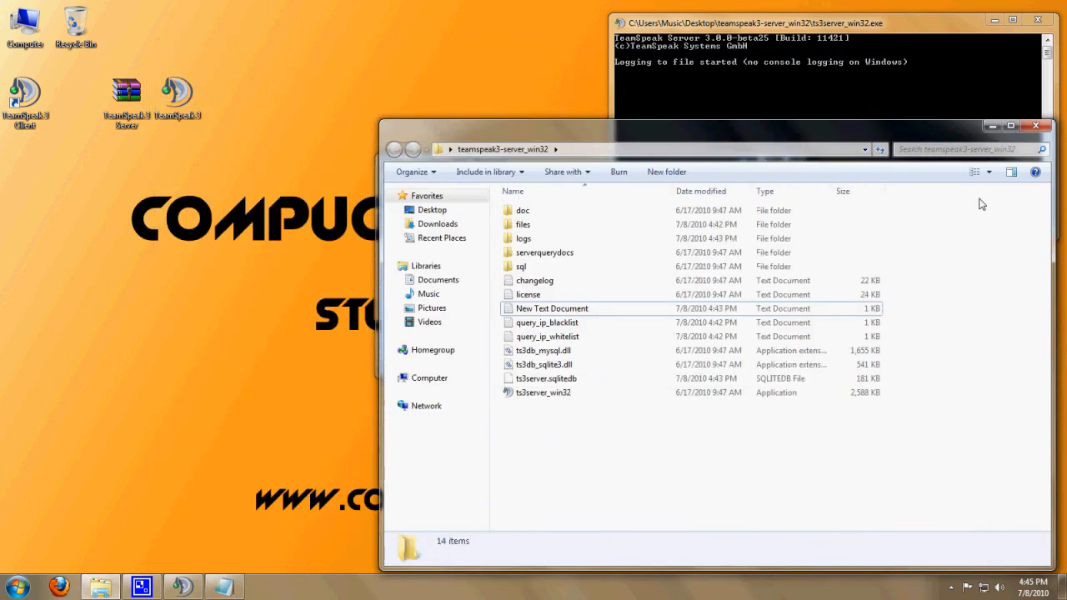
{"action": "left_click", "coordinate": [1034, 125]}
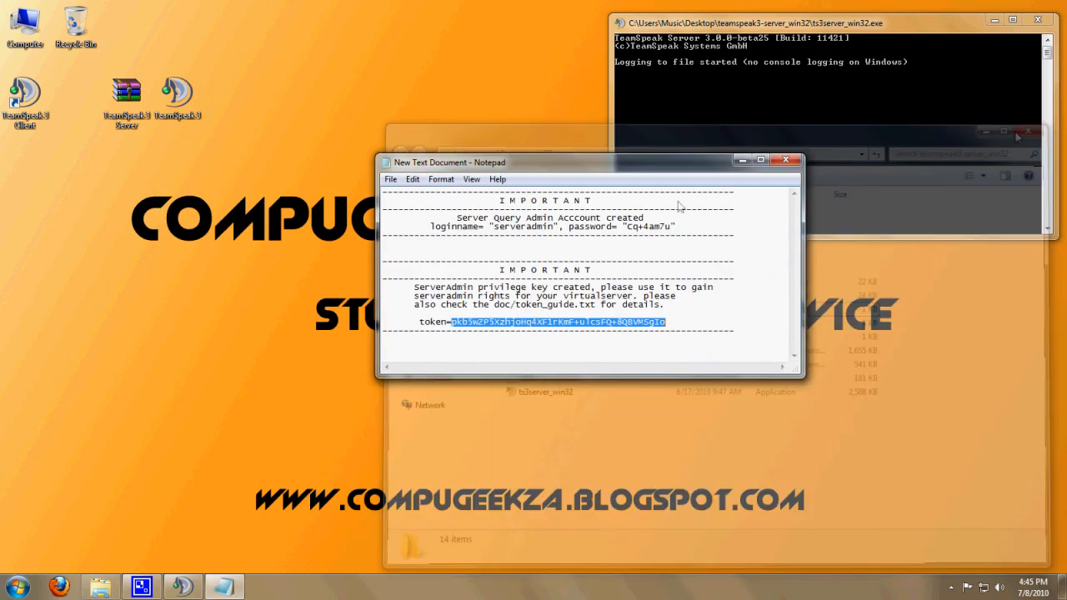
{"action": "left_click", "coordinate": [775, 166]}
{"action": "double_click", "coordinate": [127, 96]}
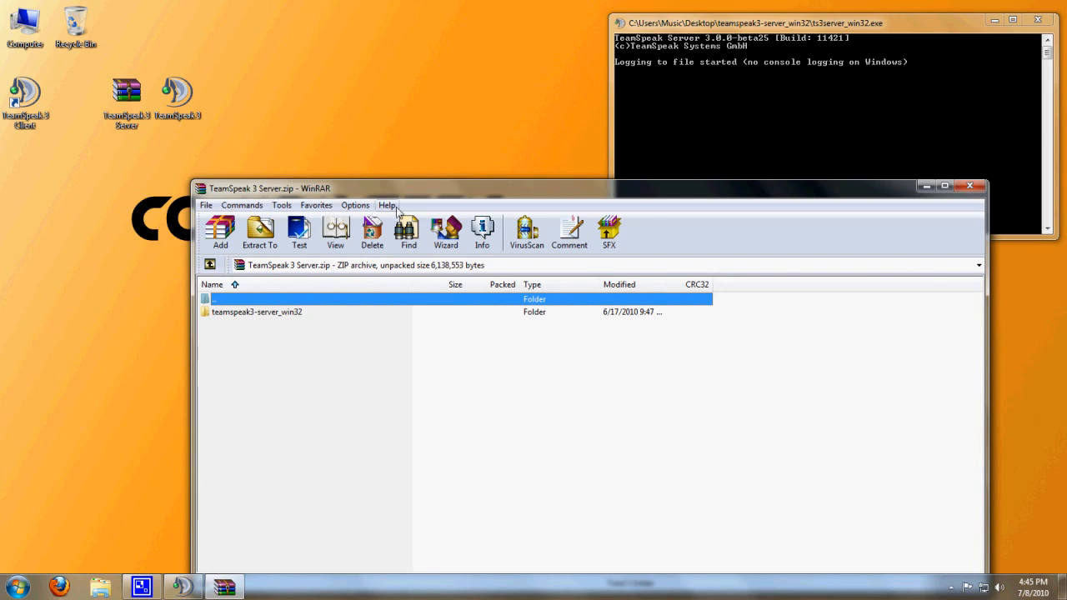
{"action": "left_click_drag", "start_coordinate": [423, 191], "coordinate": [695, 131]}
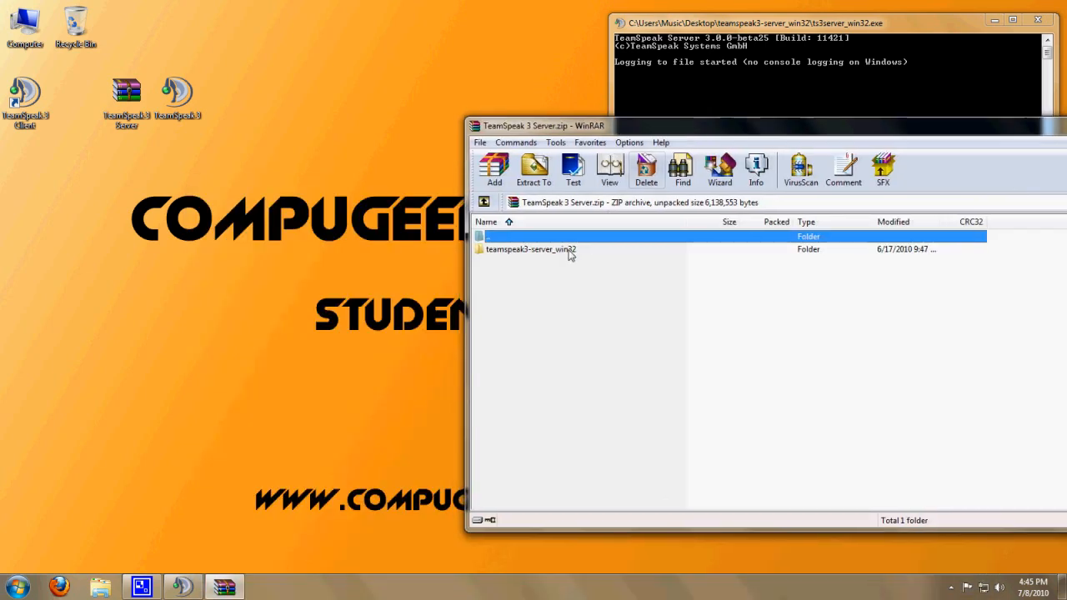
{"action": "left_click_drag", "start_coordinate": [803, 131], "coordinate": [798, 154]}
{"action": "left_click", "coordinate": [749, 178]}
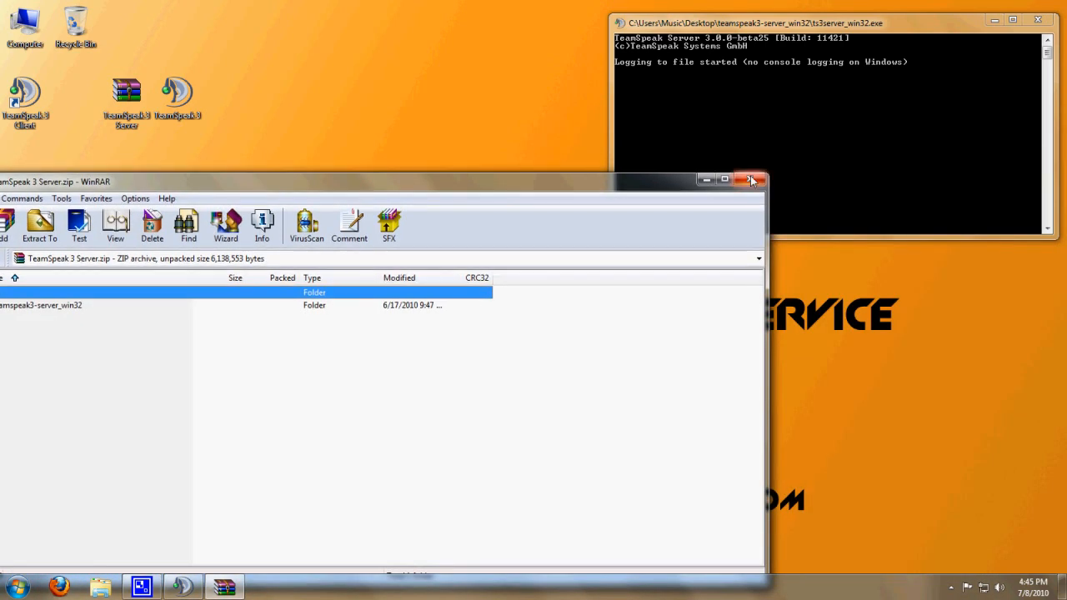
- Minimize the server console and create a desktop shortcut to ts3server_win32 from the teamspeak3-server_win32 folder, closing the folder when done
{"action": "left_click", "coordinate": [992, 22]}
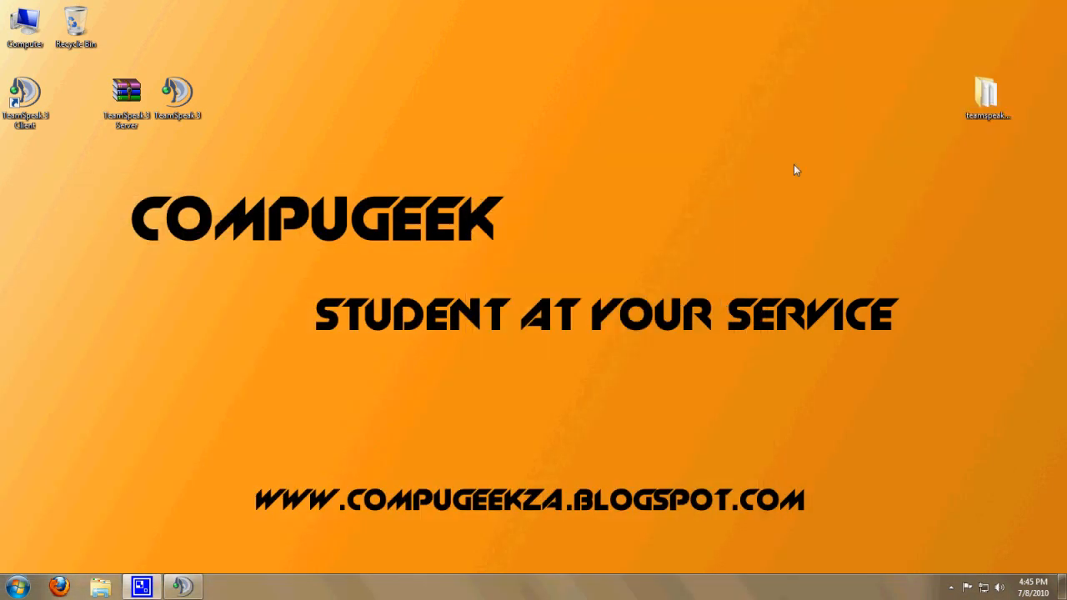
{"action": "double_click", "coordinate": [1009, 96]}
{"action": "left_click", "coordinate": [546, 397]}
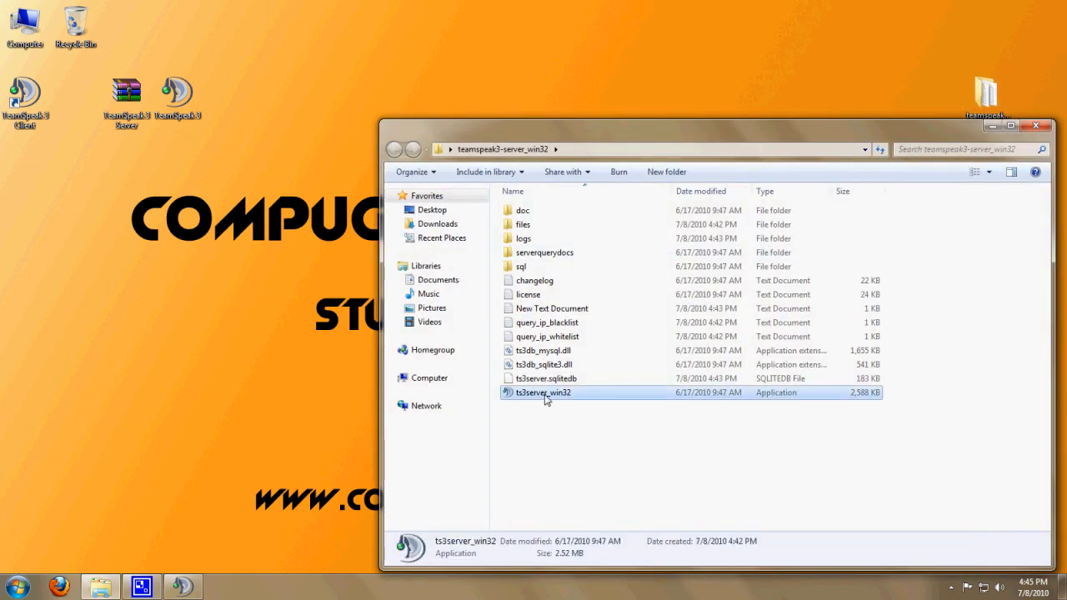
{"action": "right_click", "coordinate": [546, 398]}
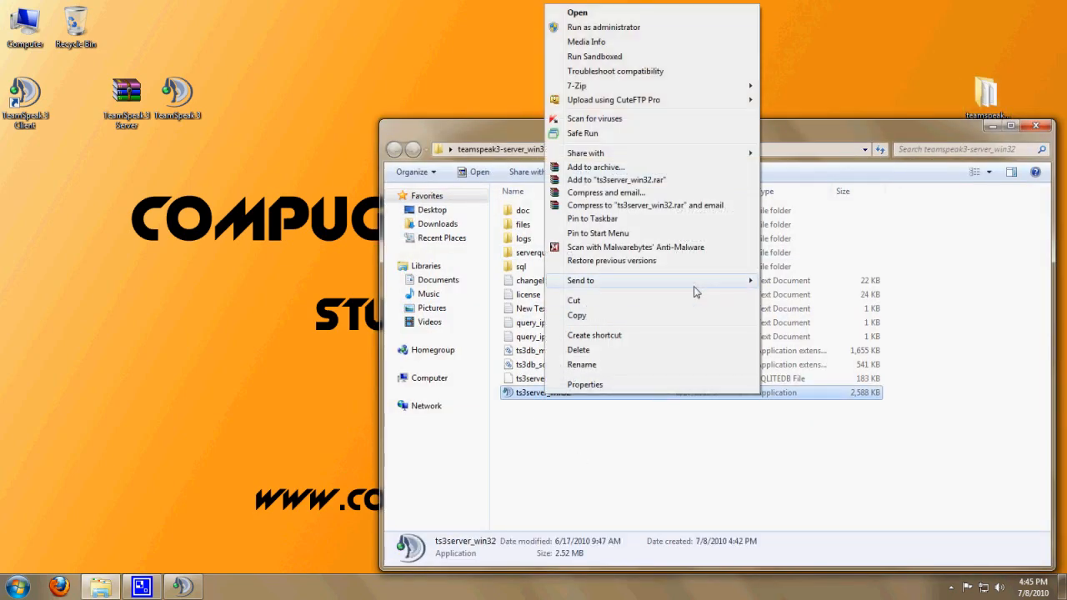
{"action": "mouse_move", "coordinate": [733, 283]}
{"action": "left_click", "coordinate": [800, 297]}
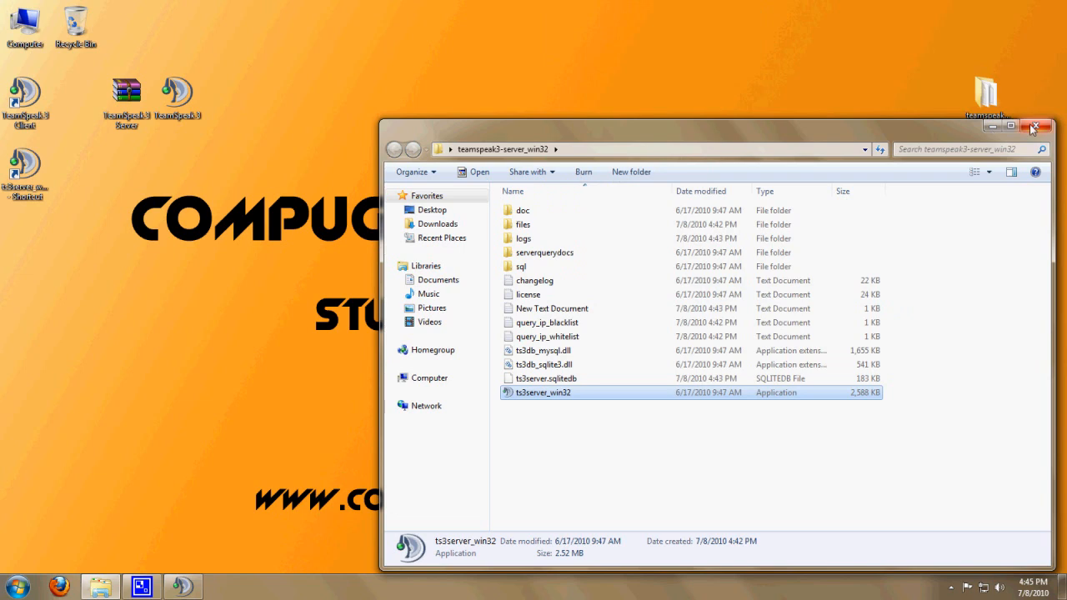
{"action": "left_click", "coordinate": [1032, 126]}
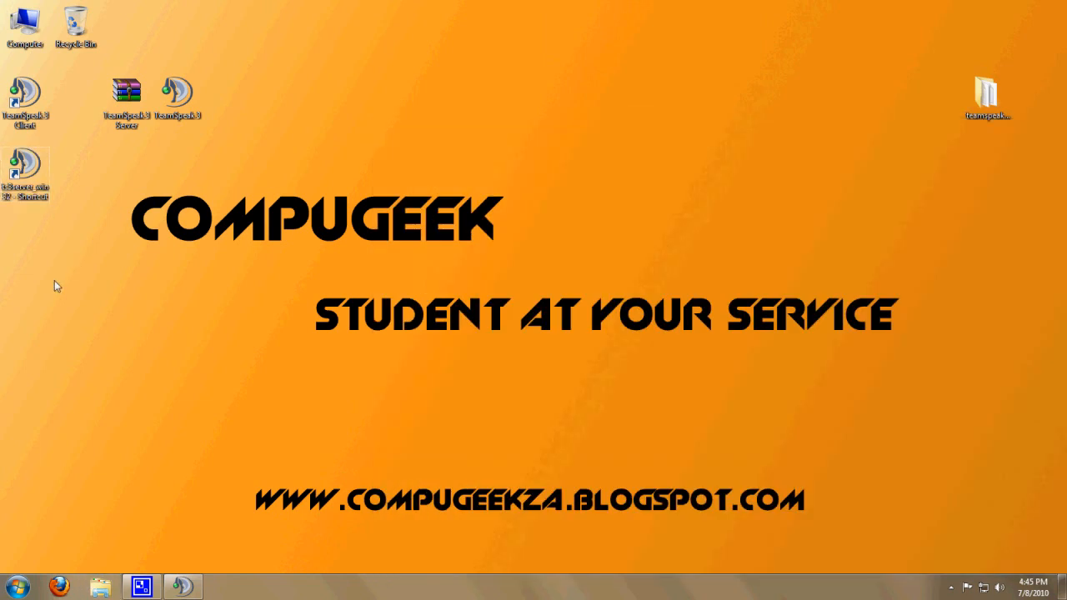
- Open the current user's Startup programs folder in Explorer
{"action": "left_click", "coordinate": [18, 586]}
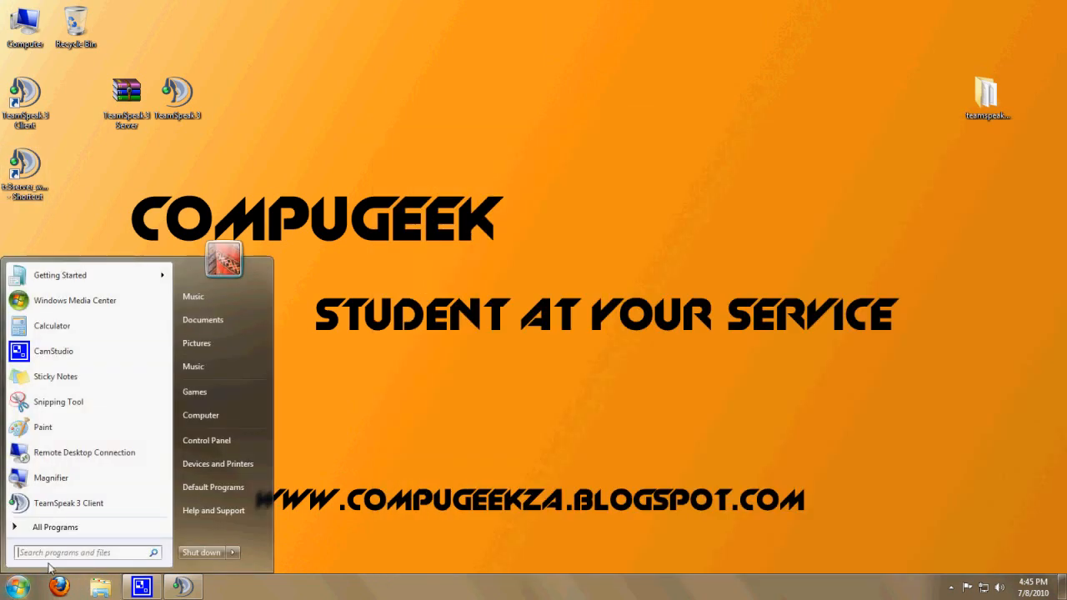
{"action": "left_click", "coordinate": [65, 530]}
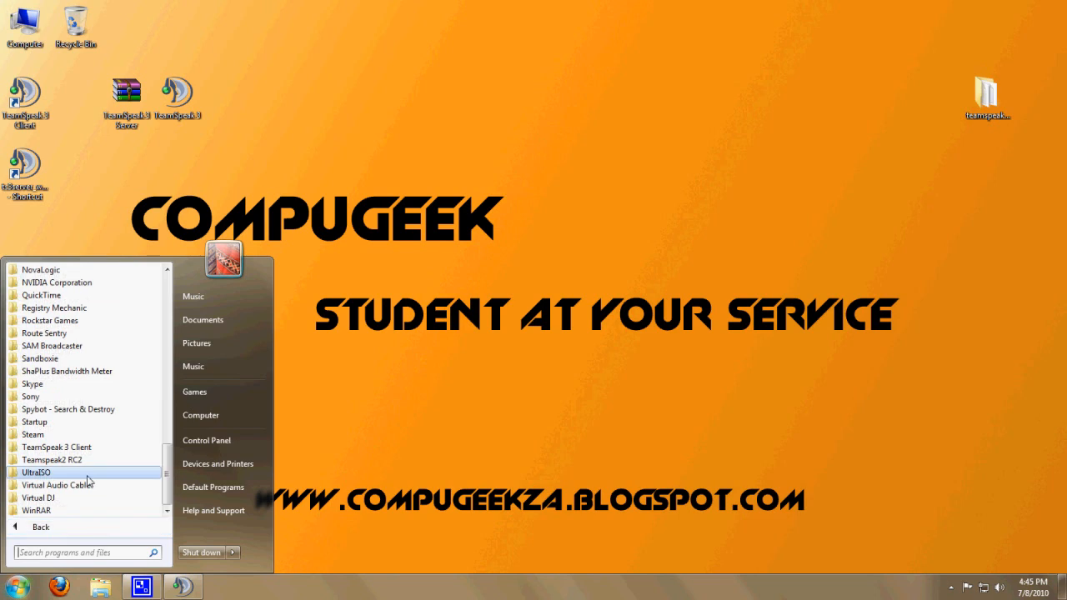
{"action": "left_click", "coordinate": [72, 424]}
{"action": "right_click", "coordinate": [74, 427]}
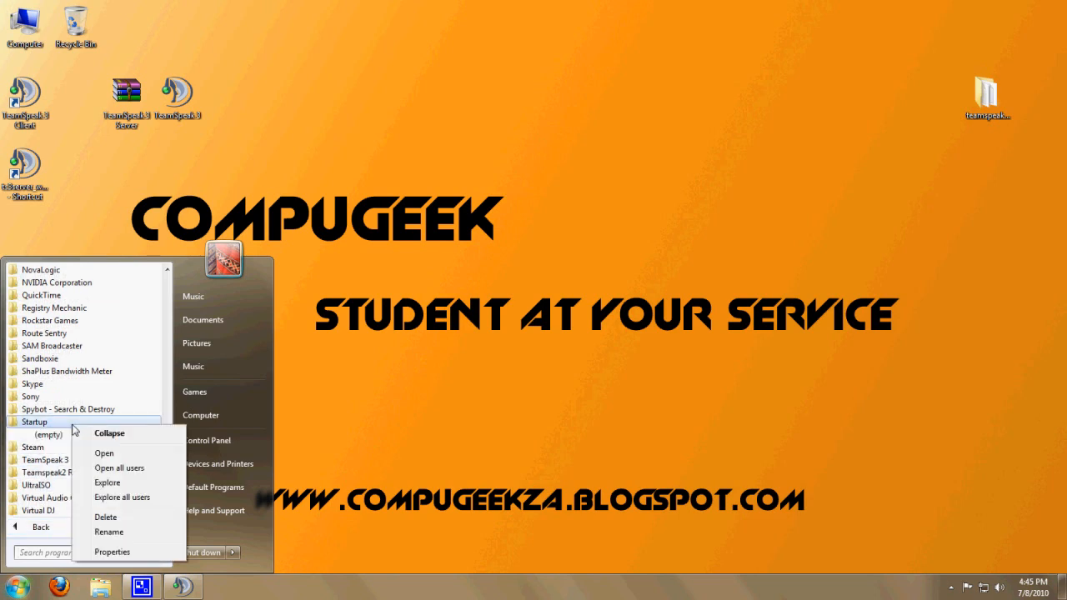
{"action": "left_click", "coordinate": [117, 482]}
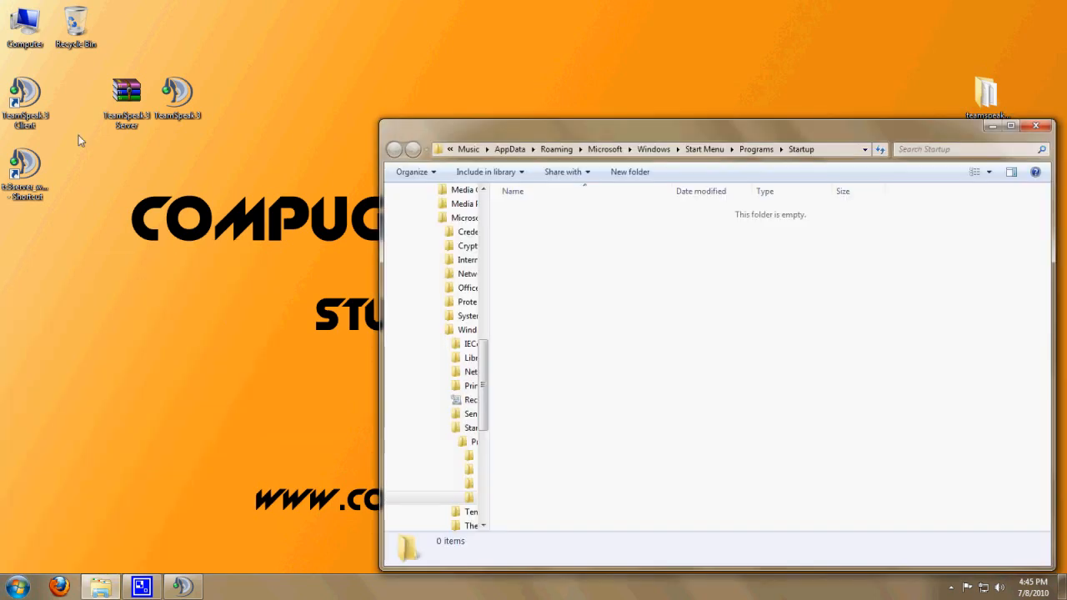
- Move the ts3server_win32 shortcut from the desktop into the Startup folder and close the folder
{"action": "left_click", "coordinate": [25, 171]}
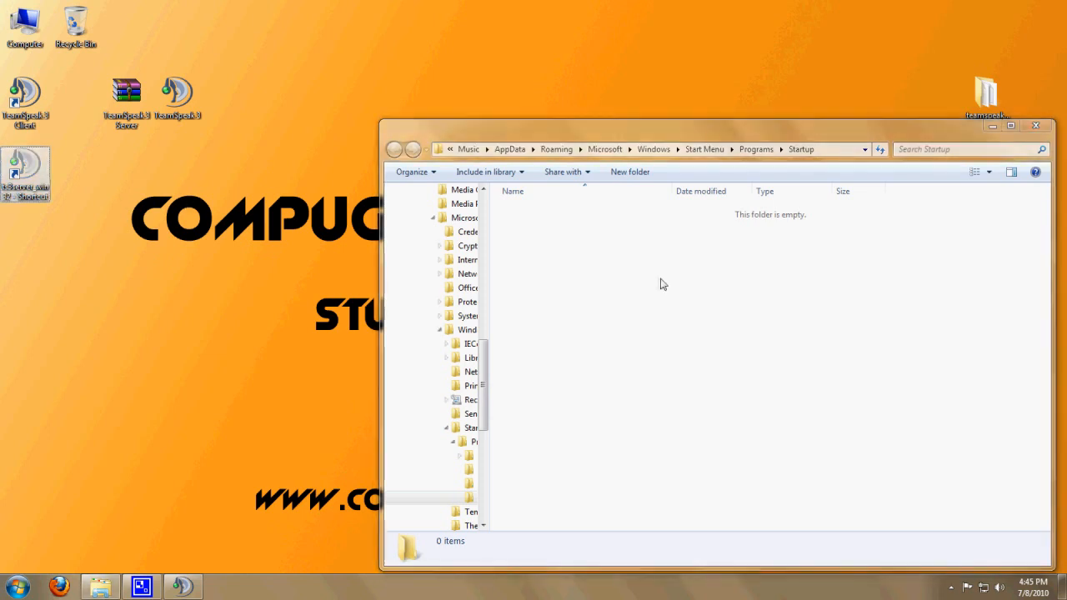
{"action": "left_click_drag", "start_coordinate": [660, 279], "coordinate": [656, 279]}
{"action": "left_click", "coordinate": [806, 240]}
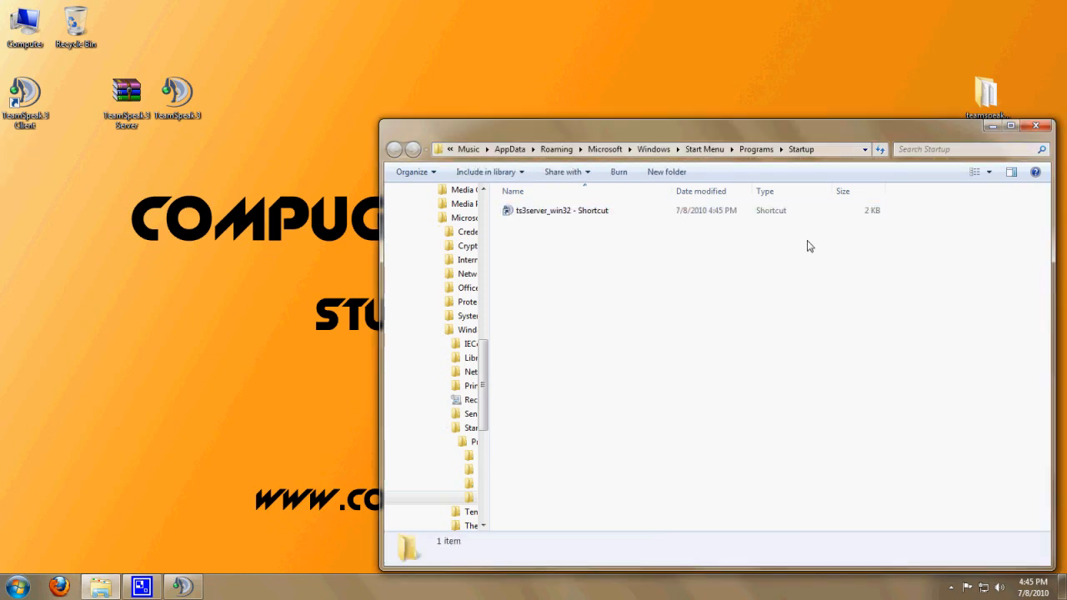
{"action": "left_click", "coordinate": [1035, 126]}
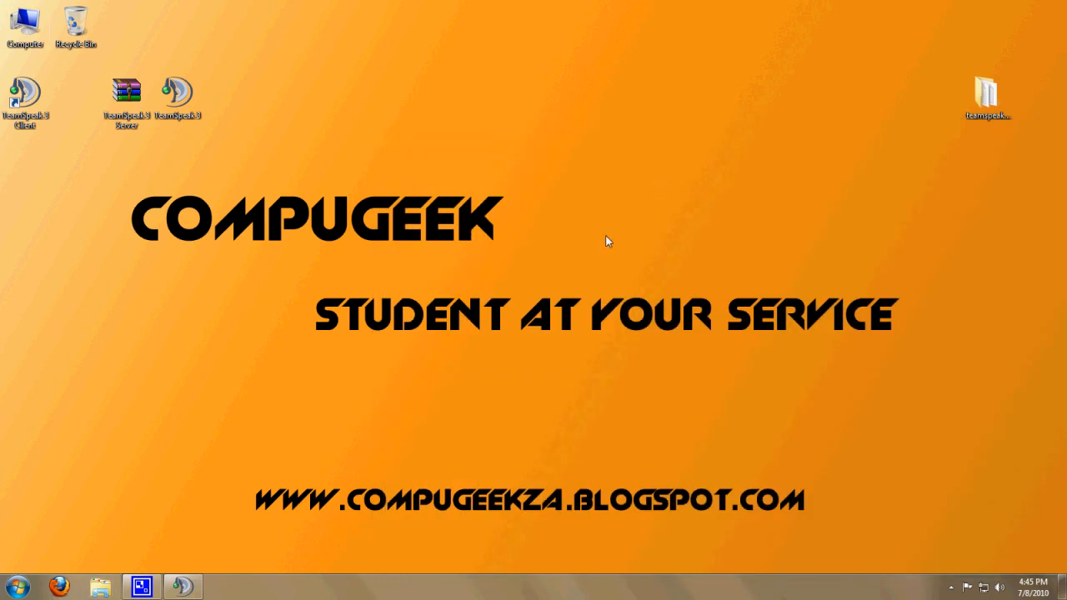